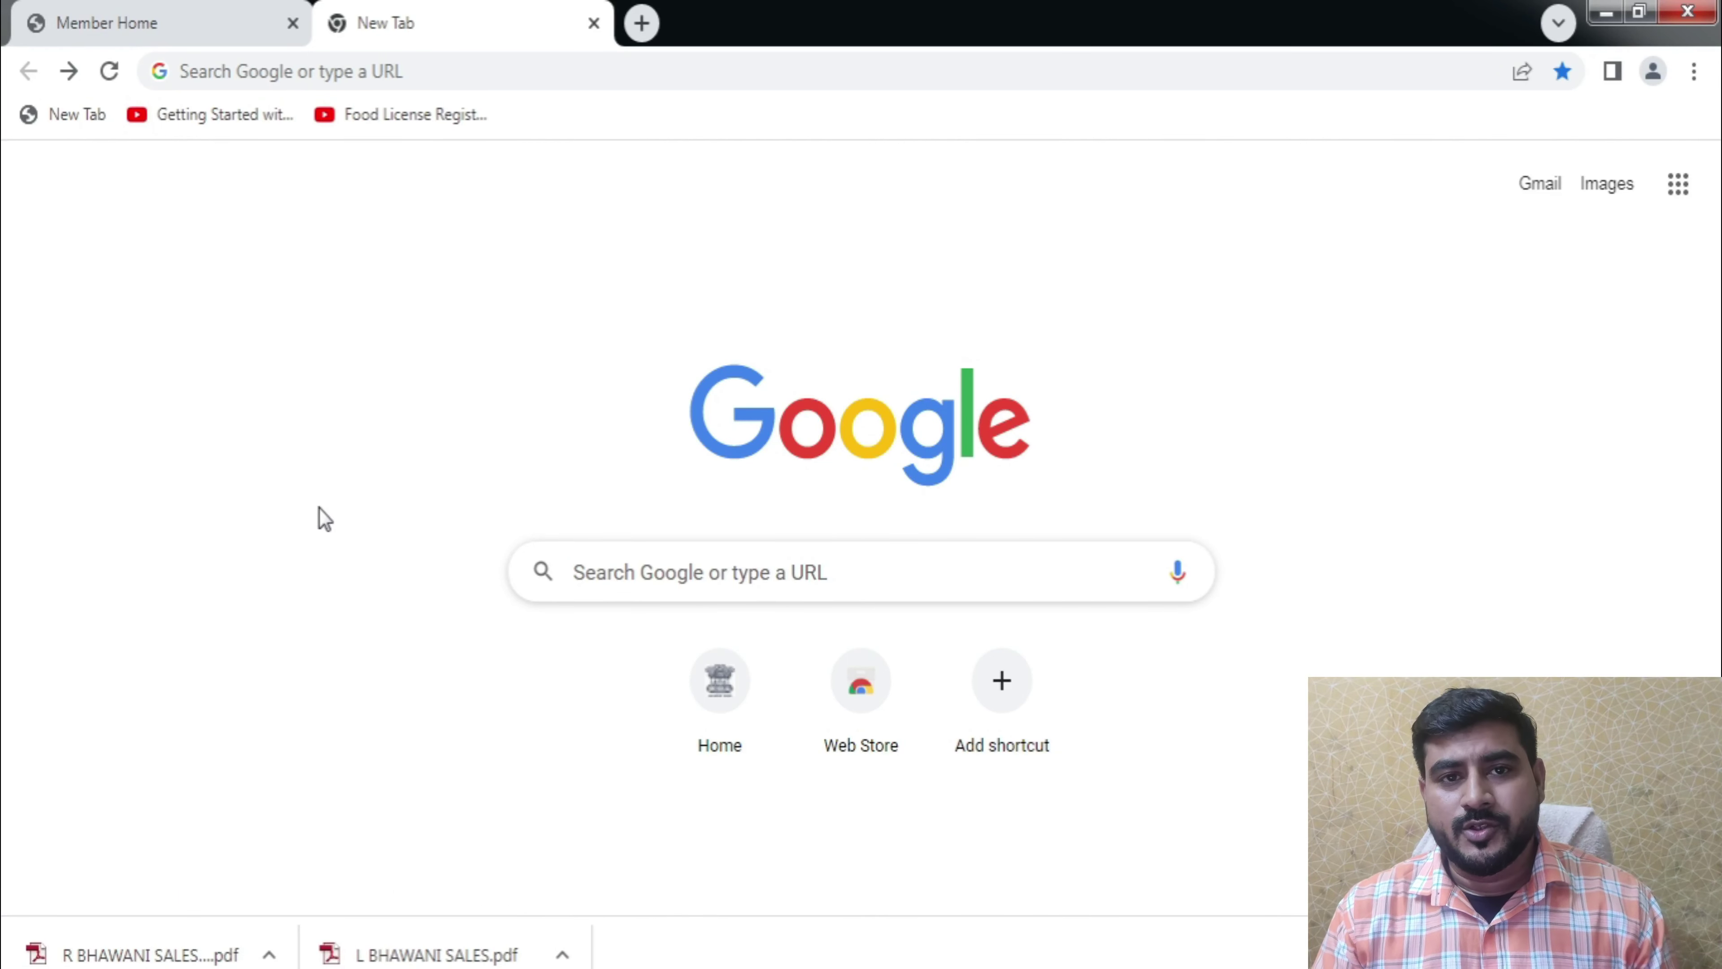
Step: Search Google for "UAN login" and open the EPFO unified member portal from the results
{"action": "left_click", "coordinate": [688, 570]}
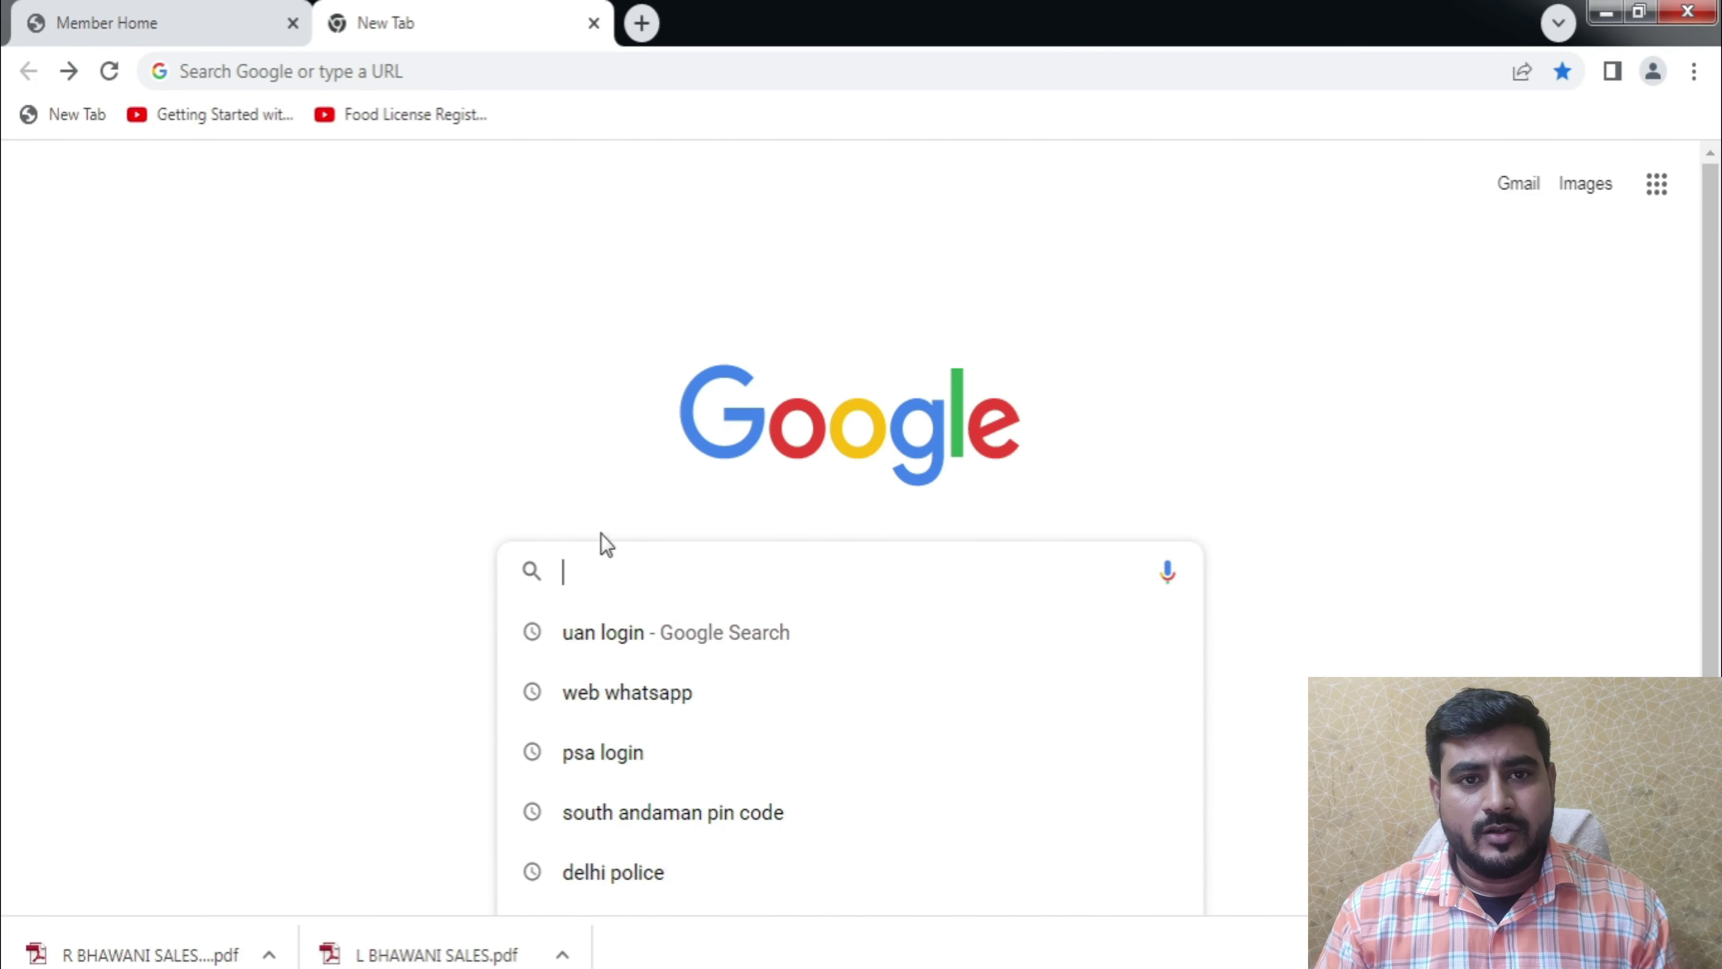
{"action": "left_click", "coordinate": [337, 488]}
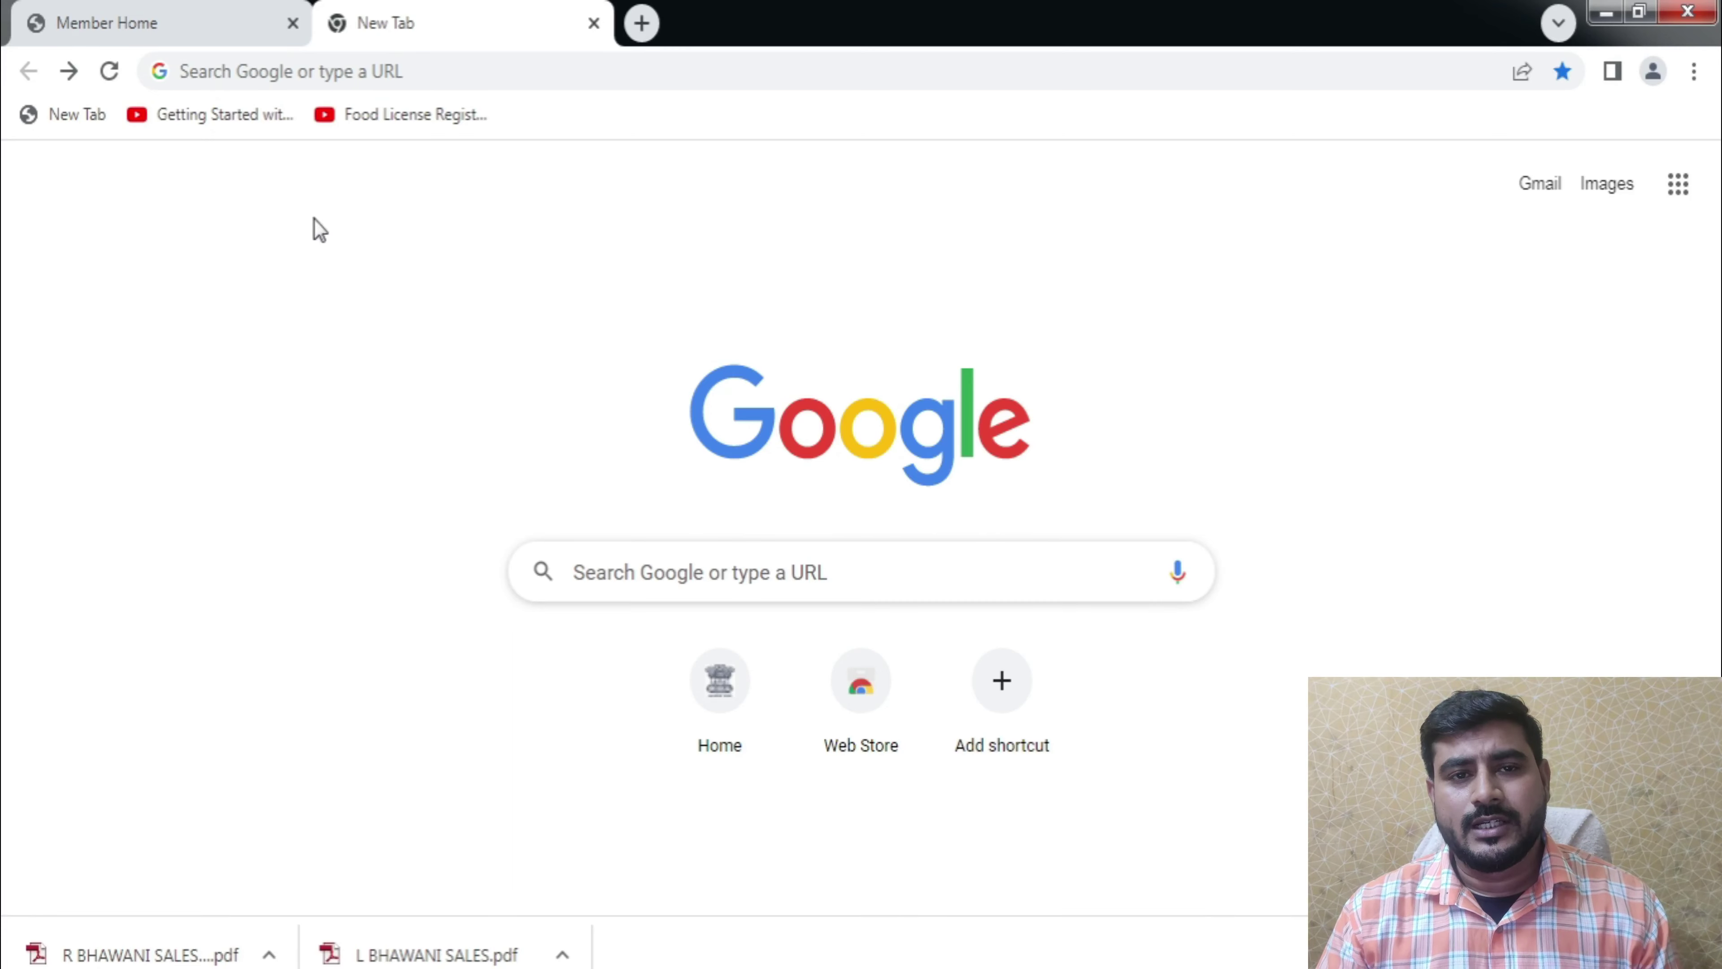
{"action": "left_click", "coordinate": [342, 67]}
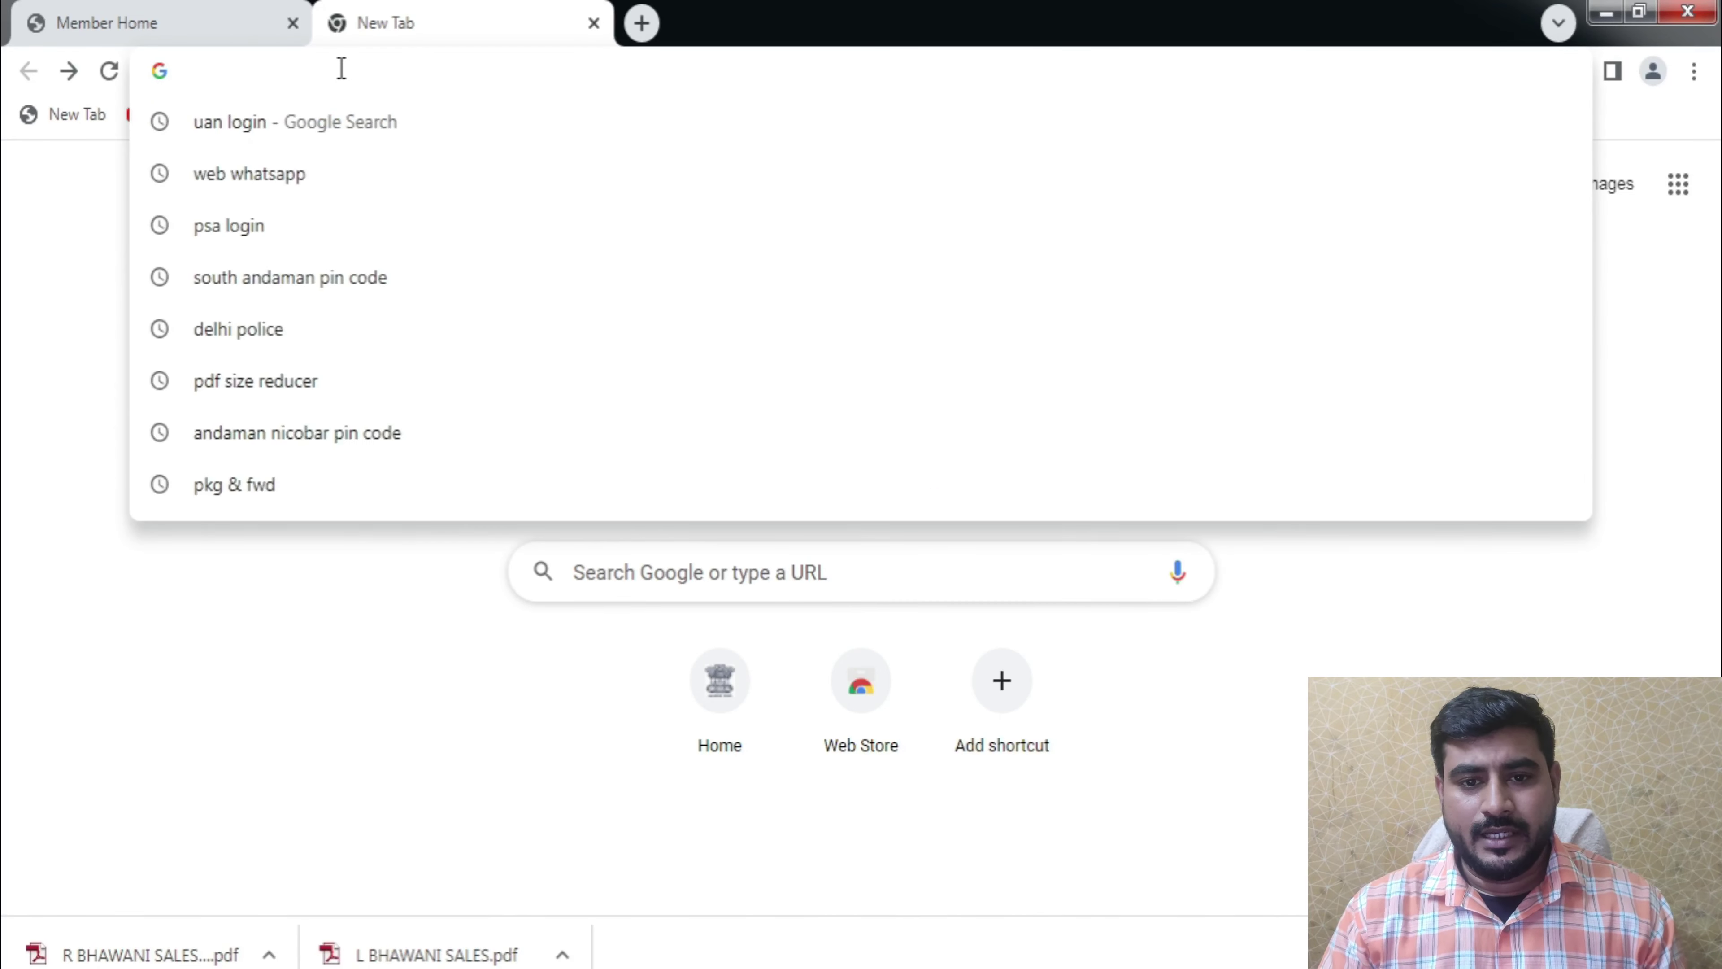
{"action": "type", "text": "UAN login"}
{"action": "key", "text": "Return"}
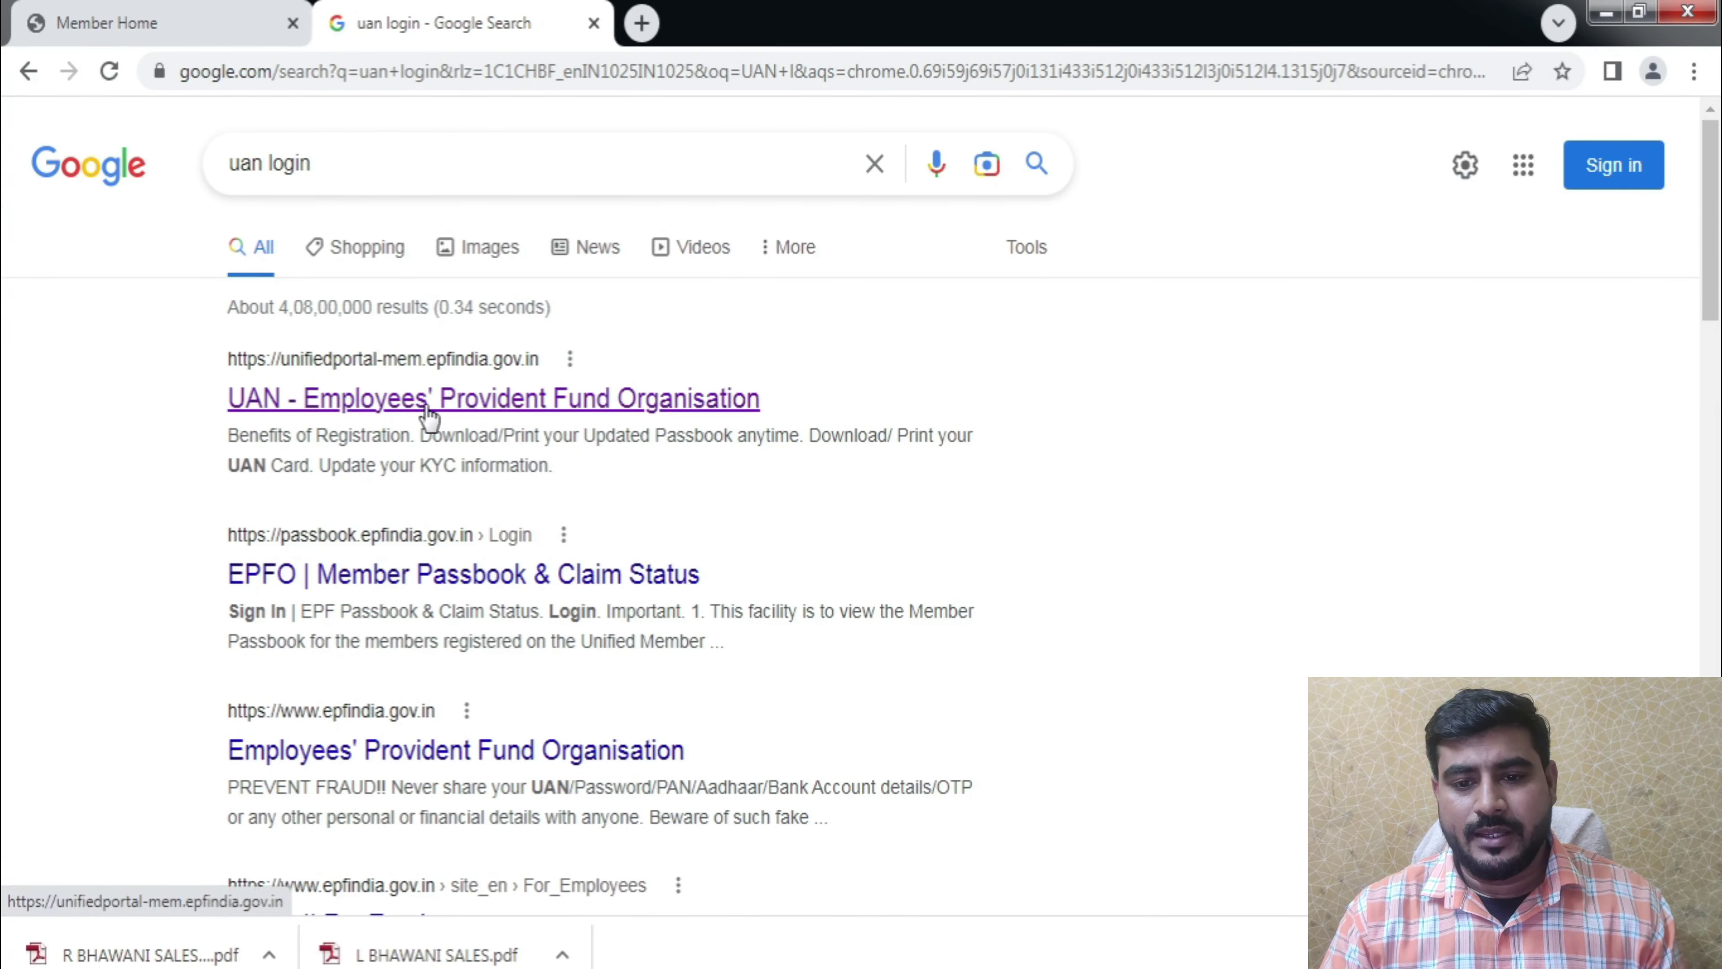
{"action": "left_click", "coordinate": [545, 409]}
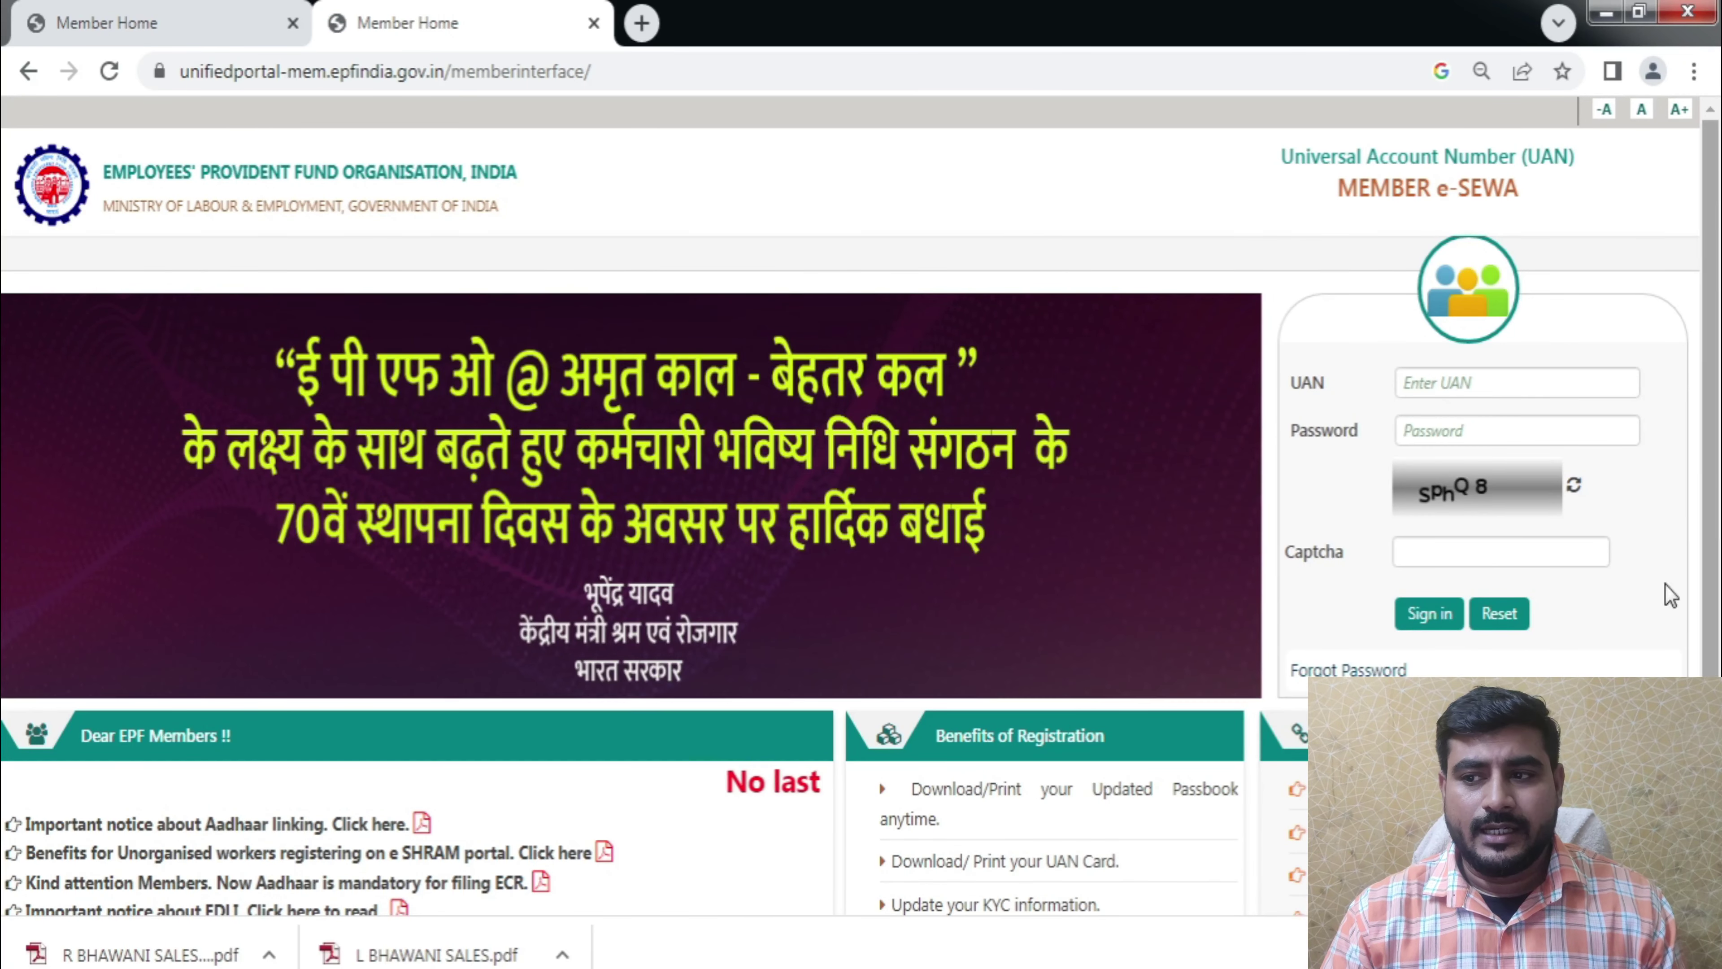
Step: Switch from the blank login page to the already signed-in member portal session and postpone the e-nomination alert
{"action": "left_click", "coordinate": [1411, 383]}
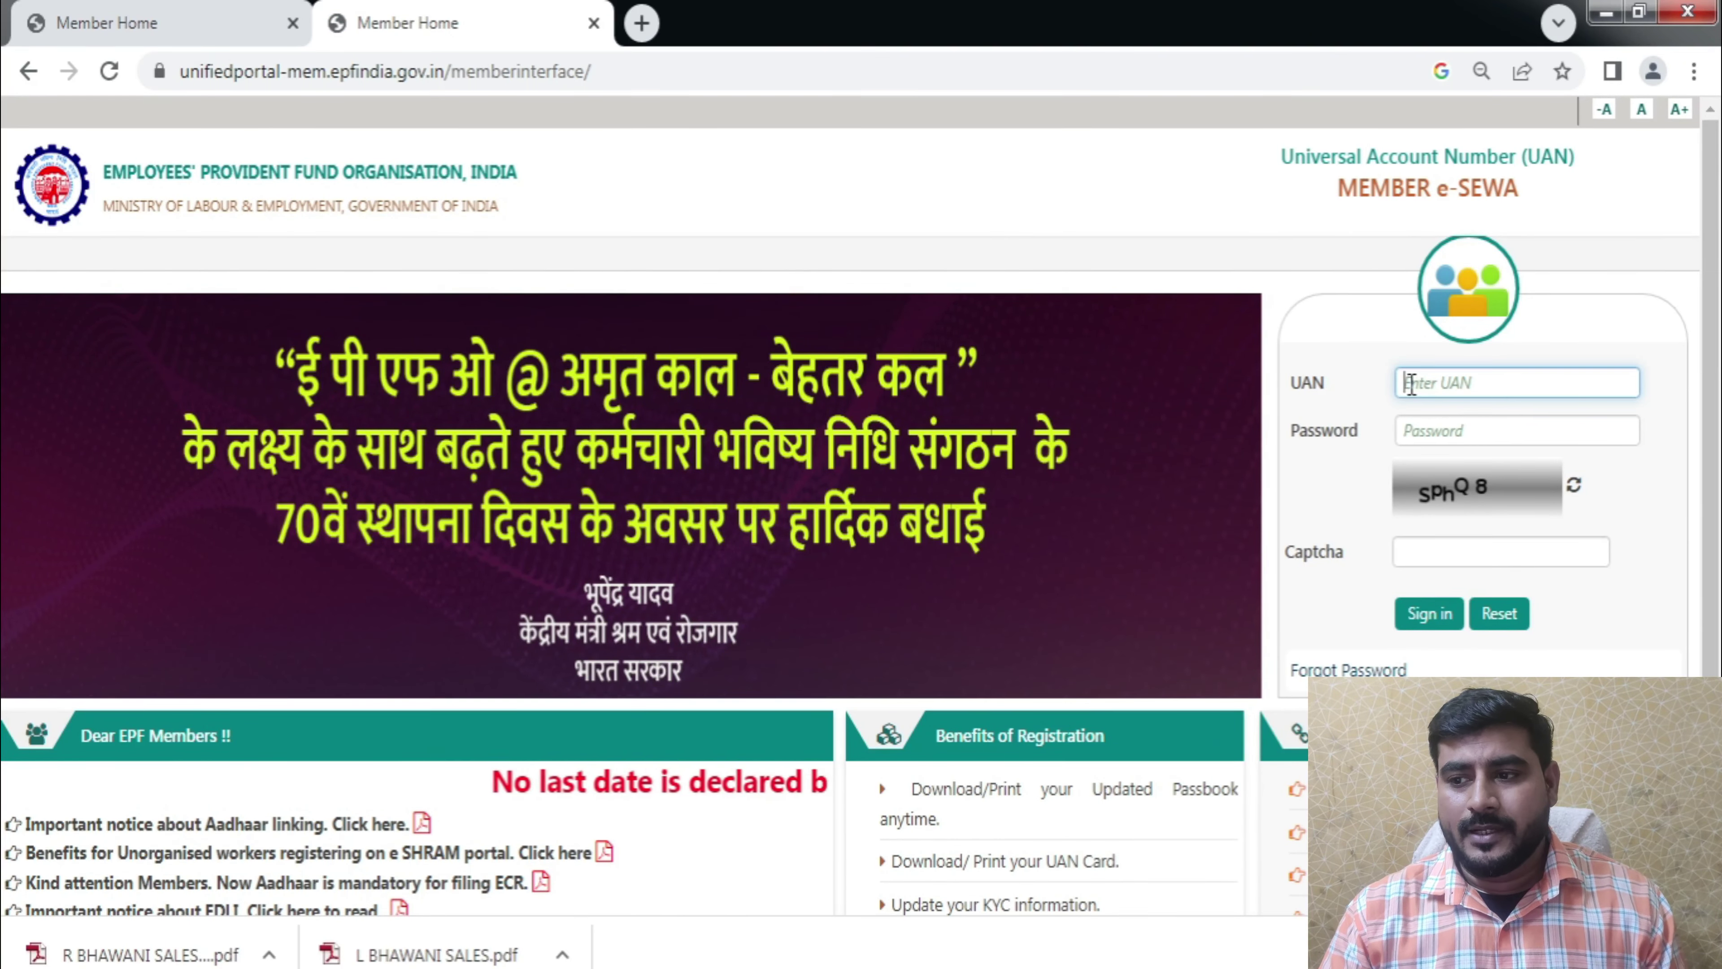
{"action": "left_click", "coordinate": [1512, 441]}
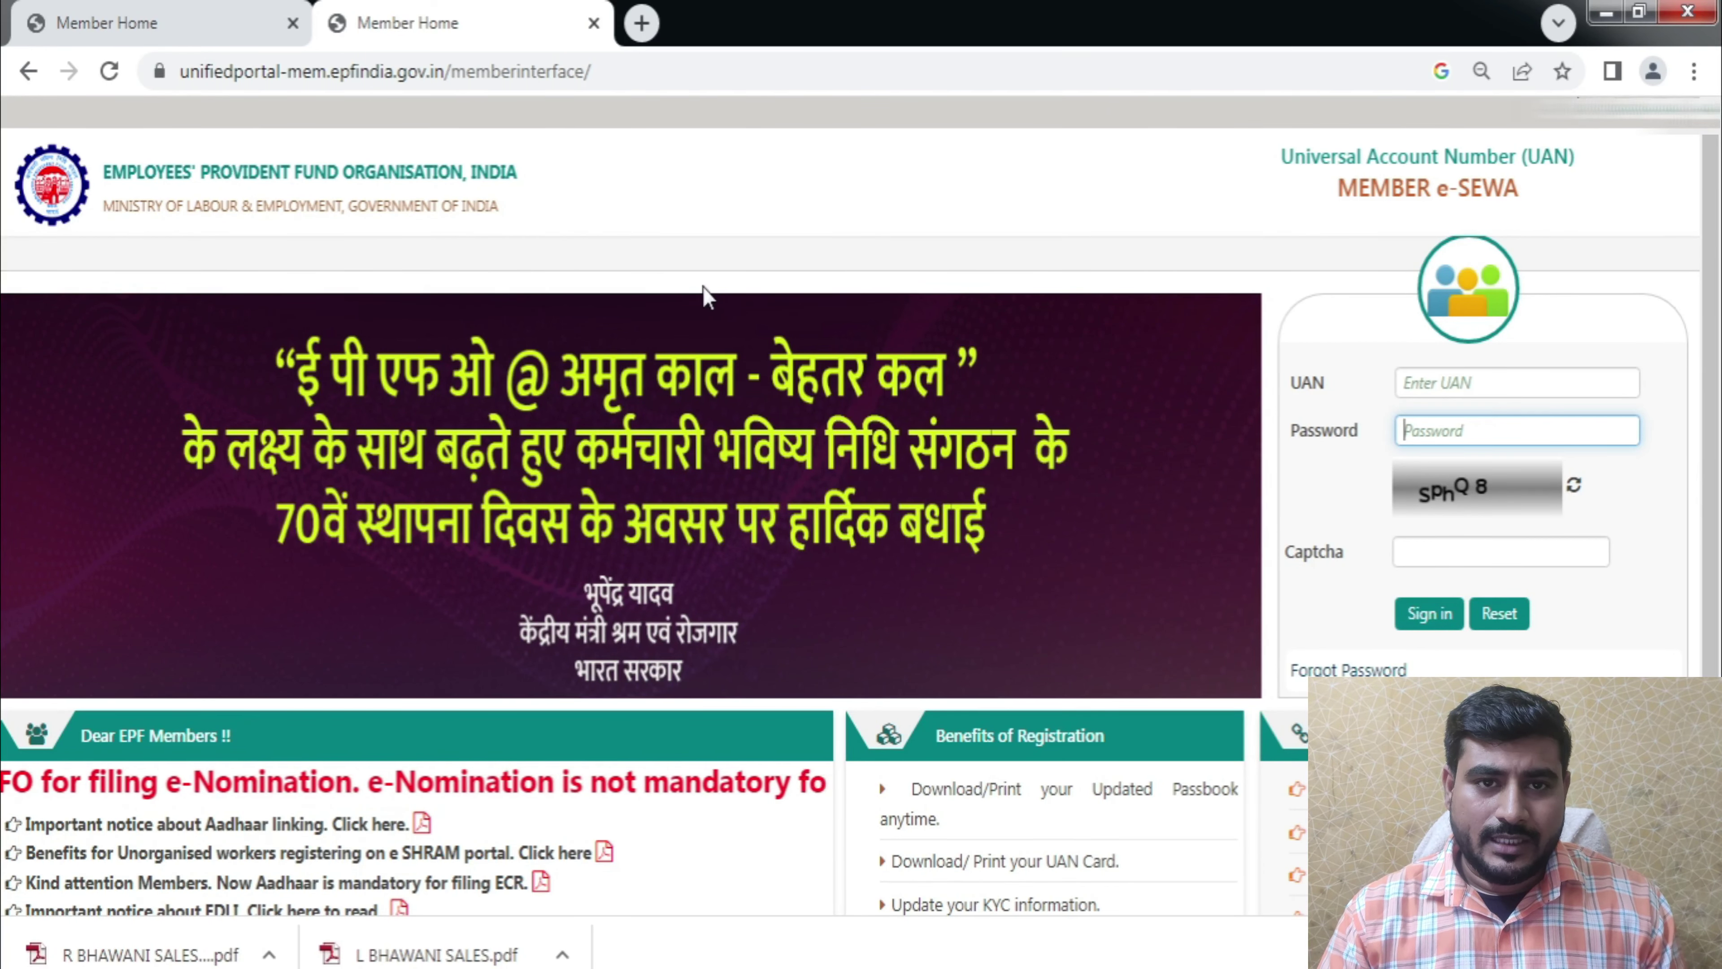
{"action": "left_click", "coordinate": [193, 19]}
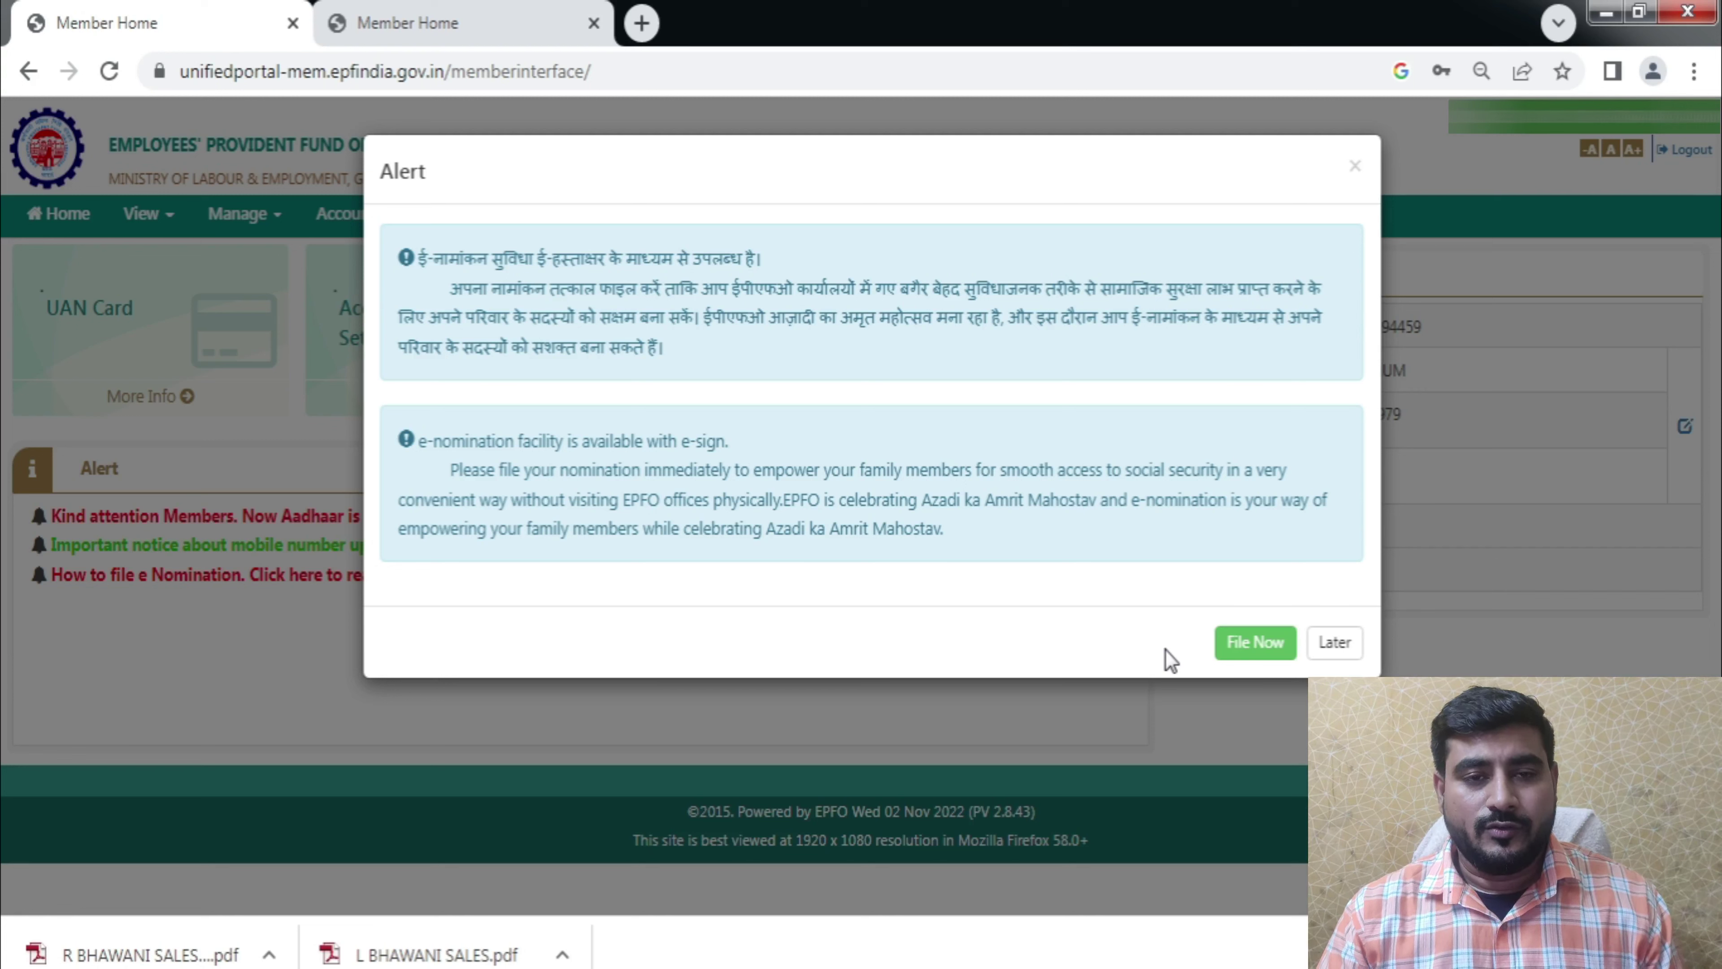
{"action": "left_click", "coordinate": [1334, 642]}
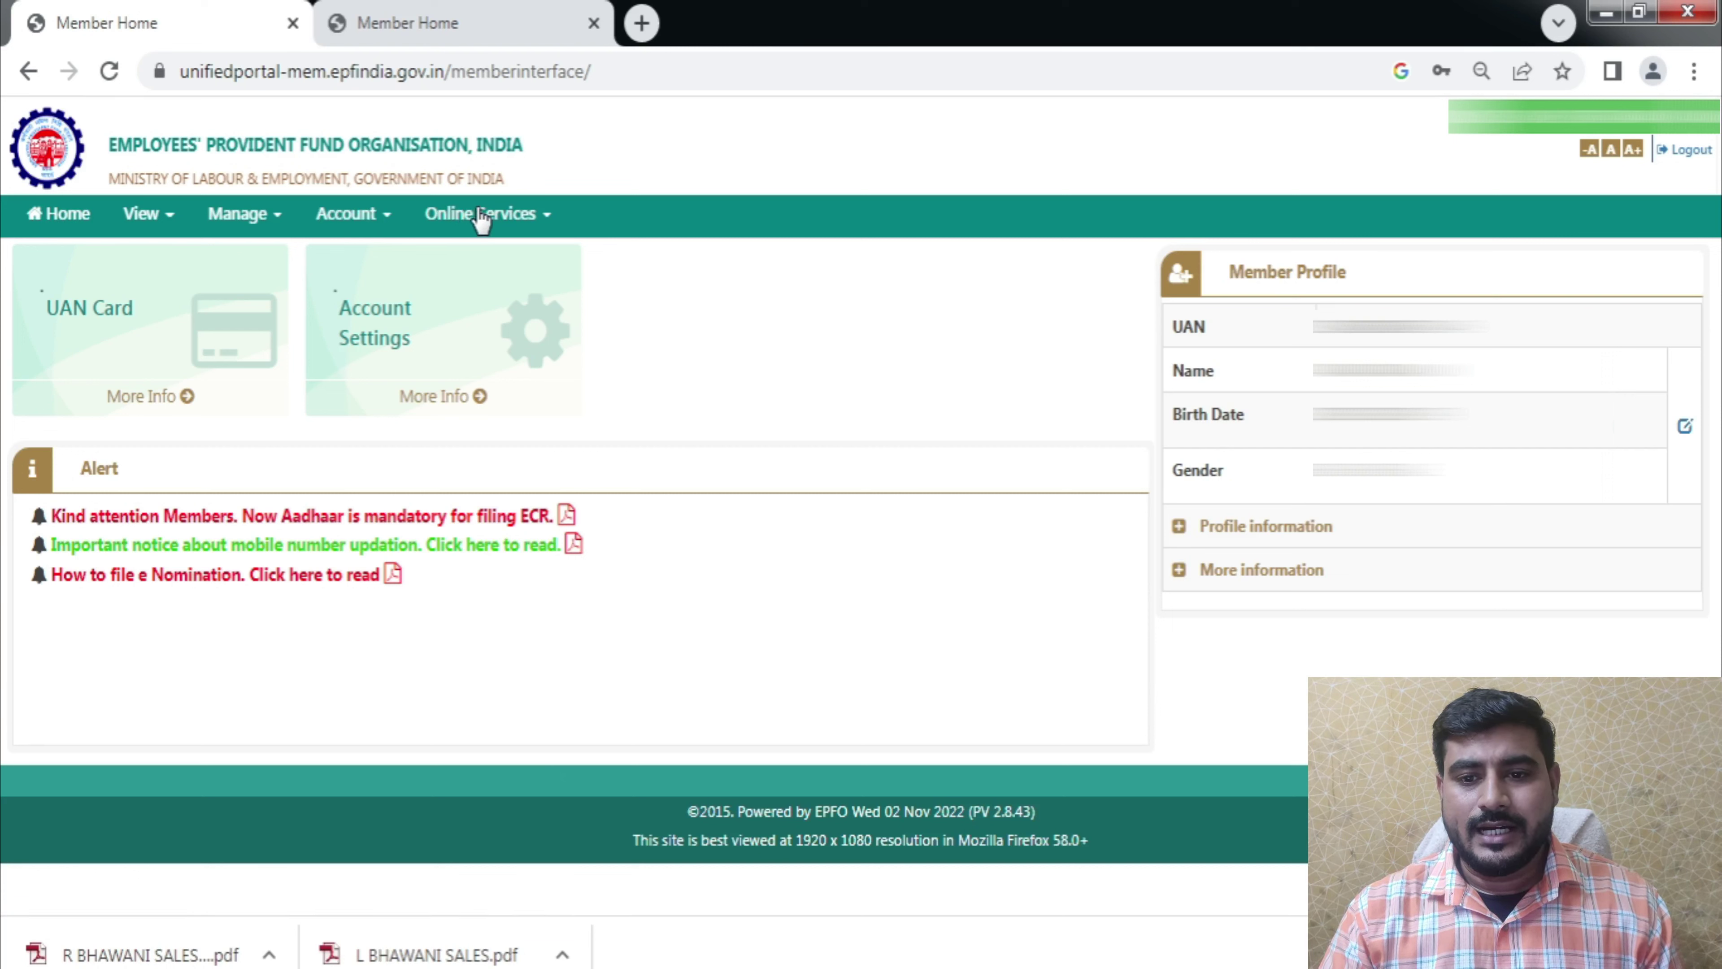
{"action": "left_click", "coordinate": [141, 213]}
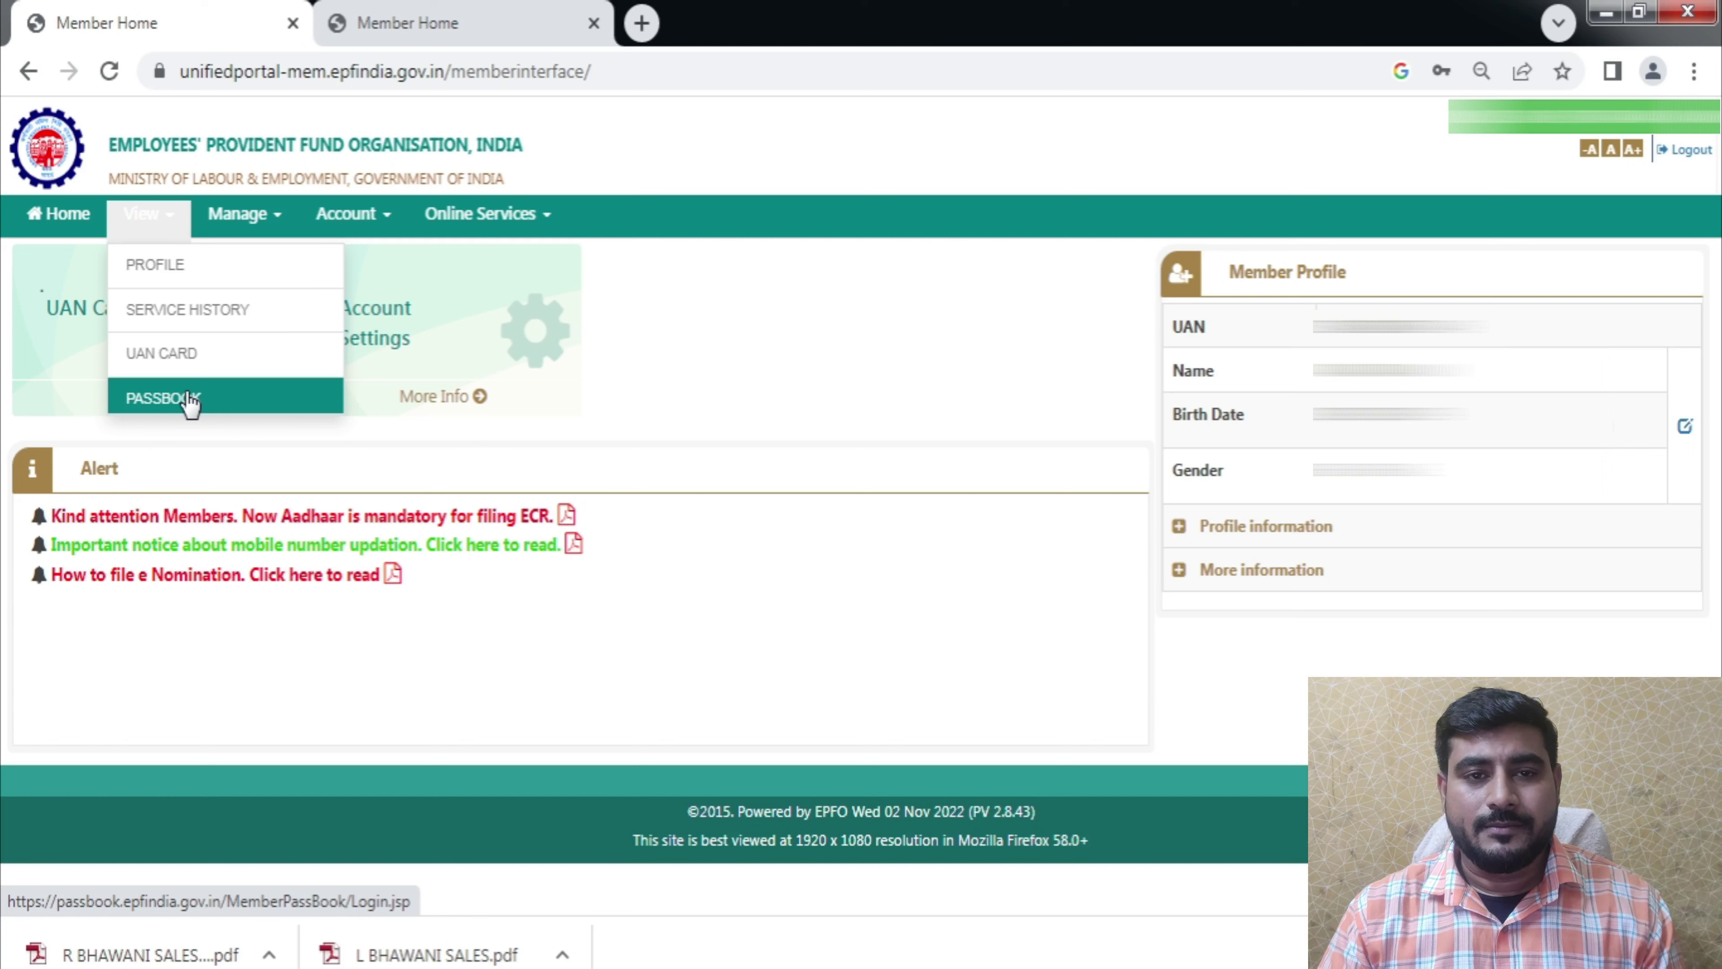
{"action": "left_click", "coordinate": [222, 215]}
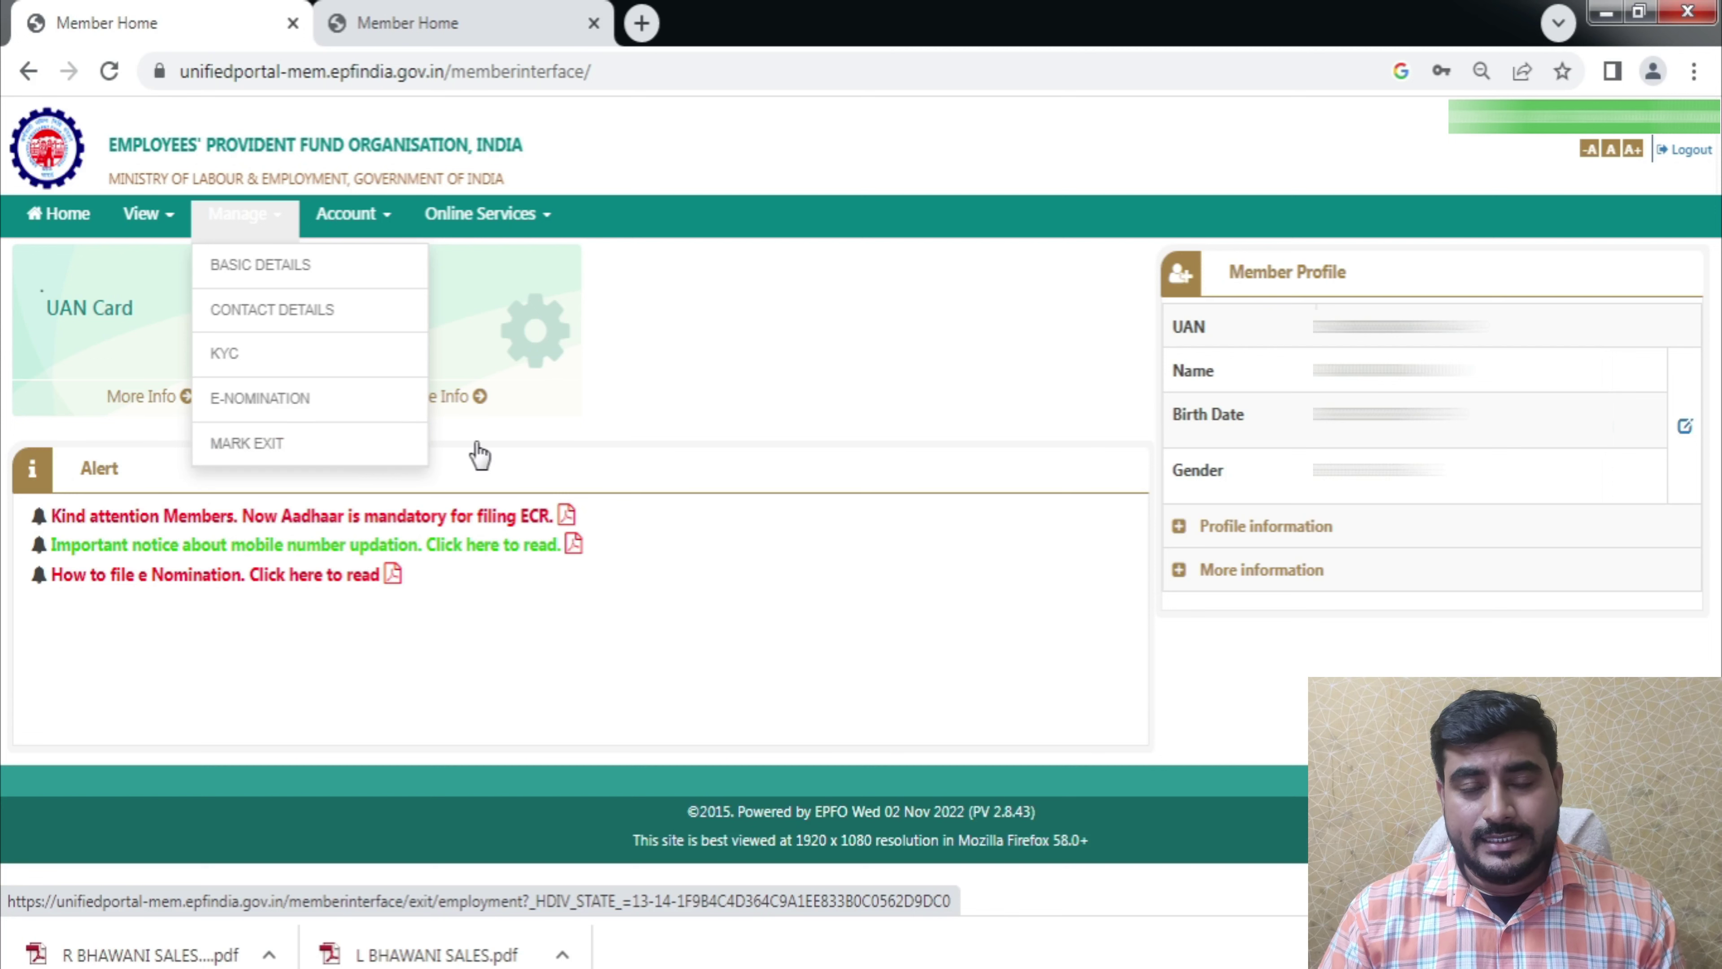
{"action": "left_click", "coordinate": [828, 641]}
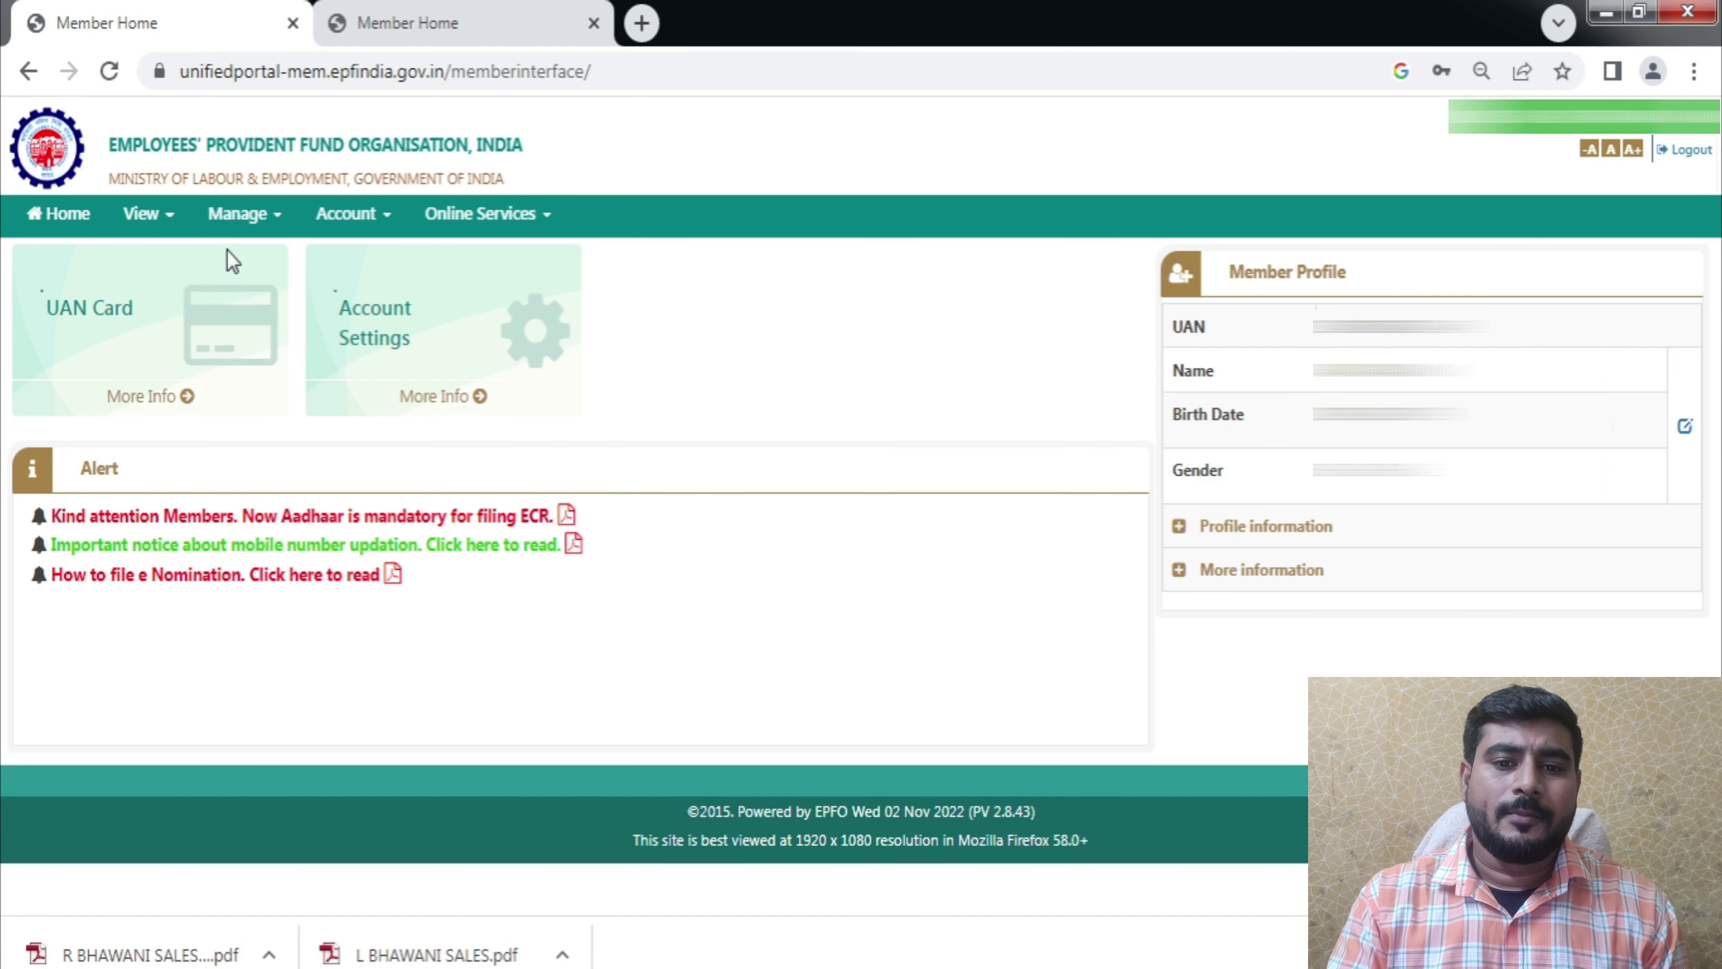
{"action": "left_click", "coordinate": [229, 223]}
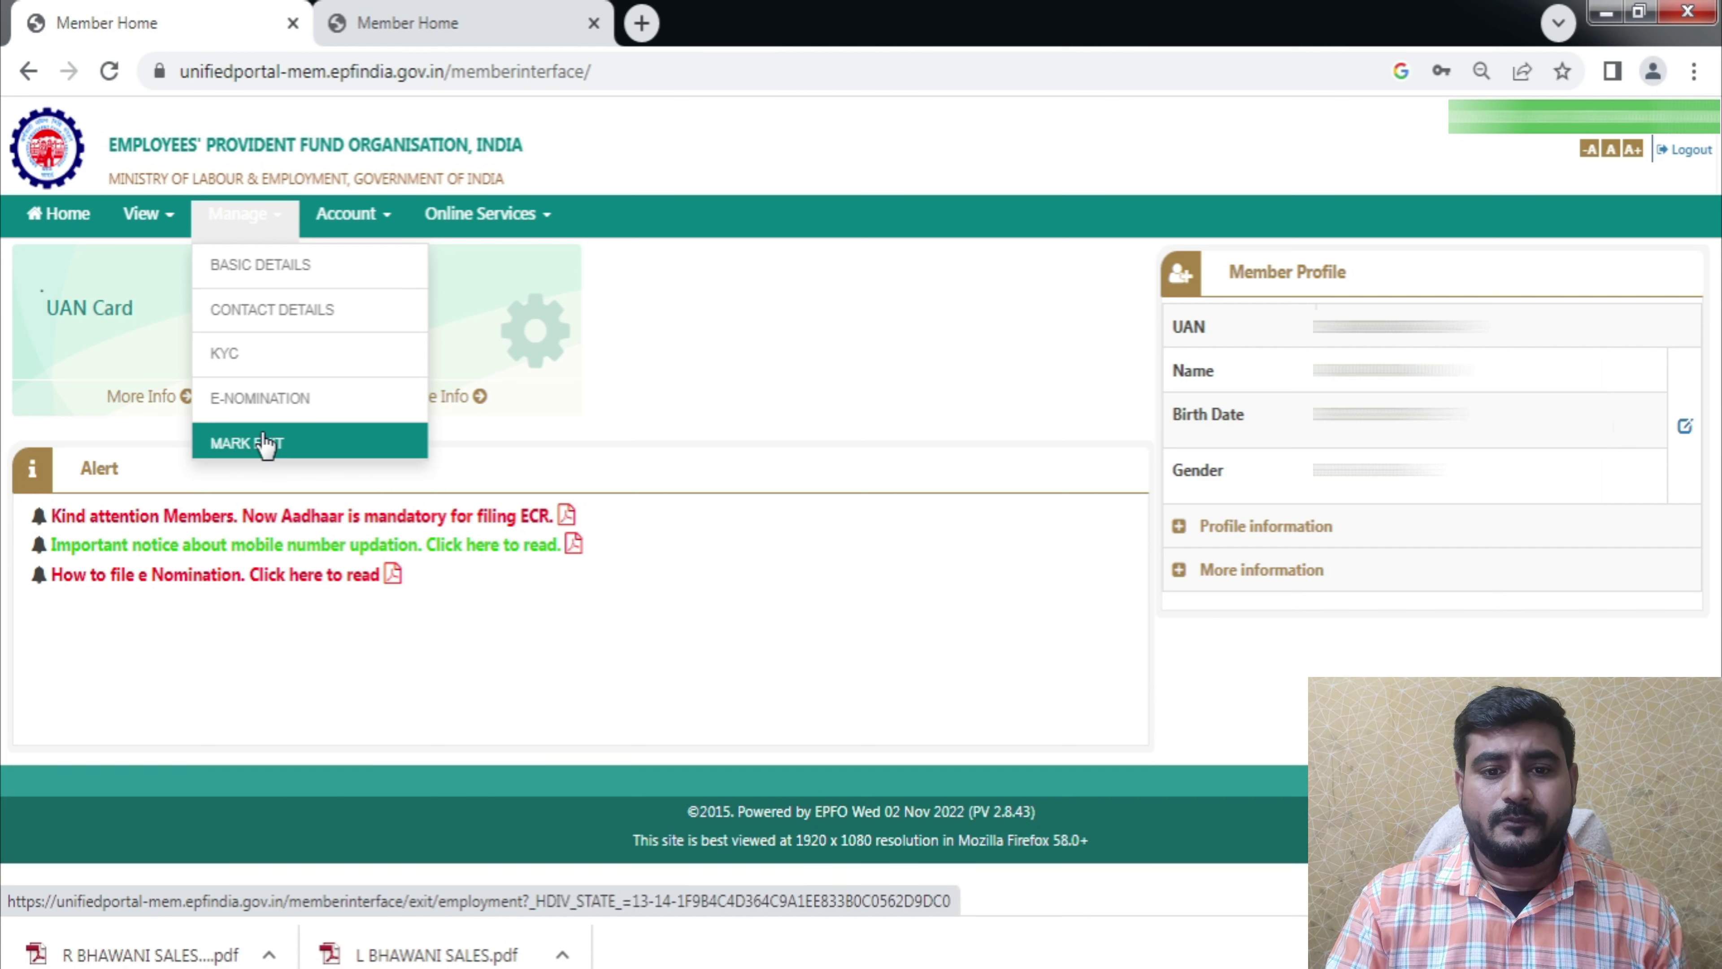
Step: Open the member's service history and examine the EPS joining and exit dates of the first employment
{"action": "left_click", "coordinate": [144, 215]}
{"action": "left_click", "coordinate": [196, 309]}
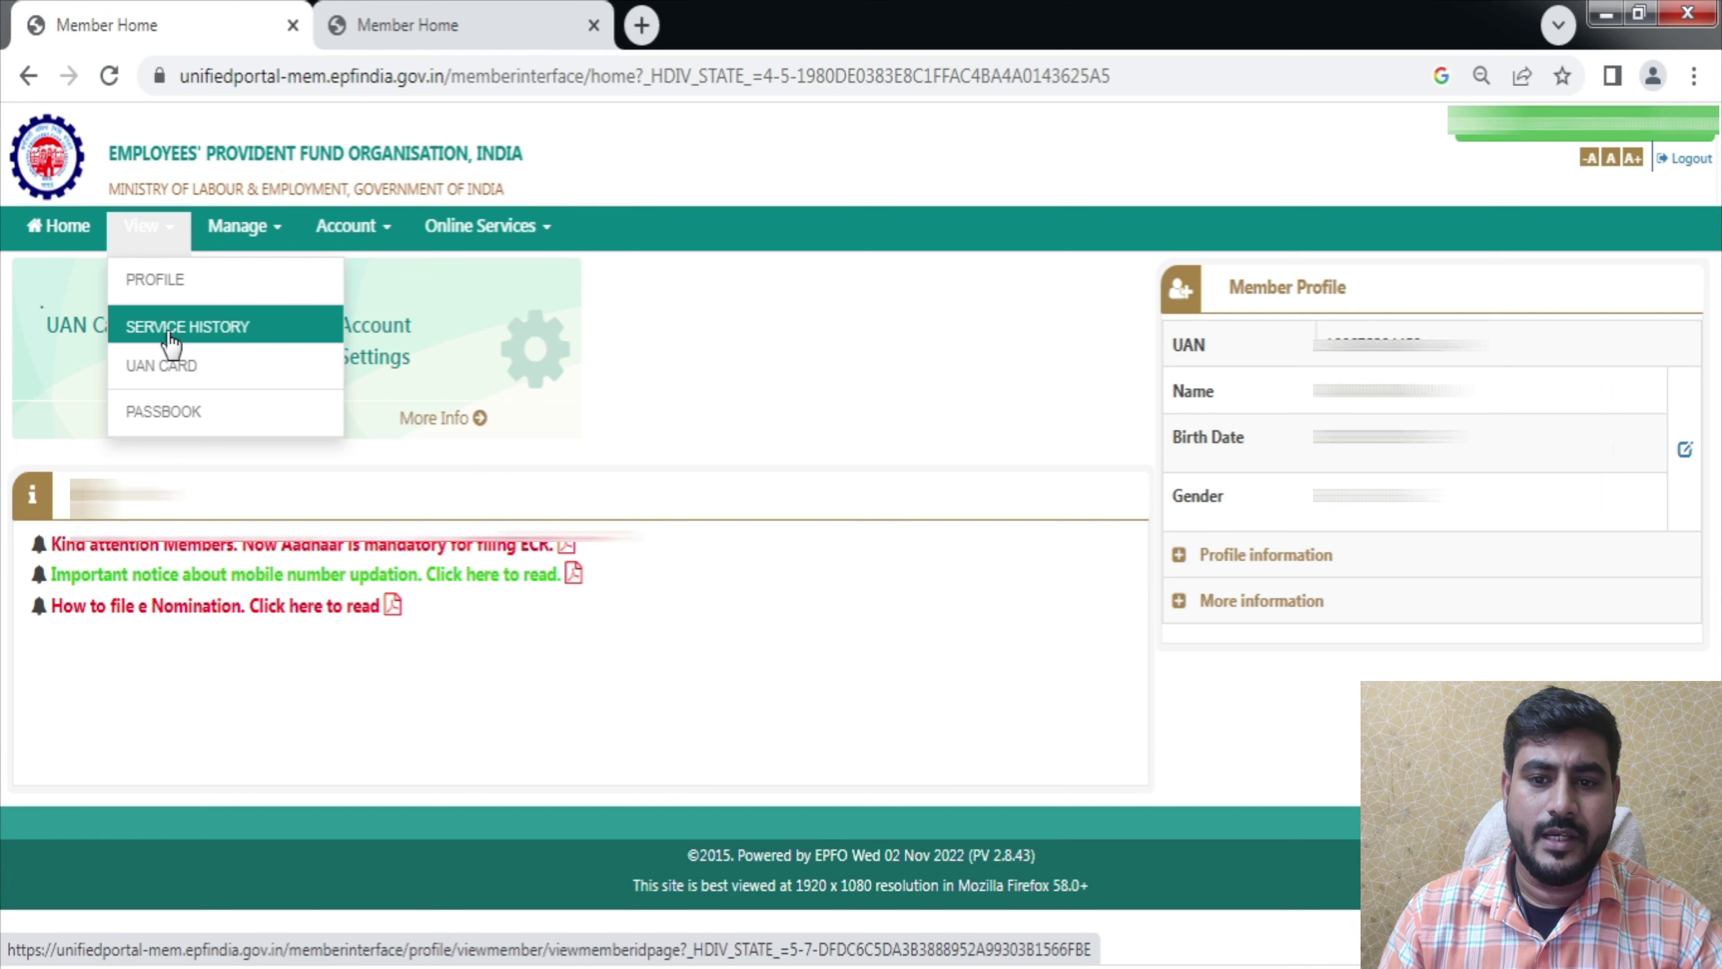
{"action": "left_click", "coordinate": [171, 331]}
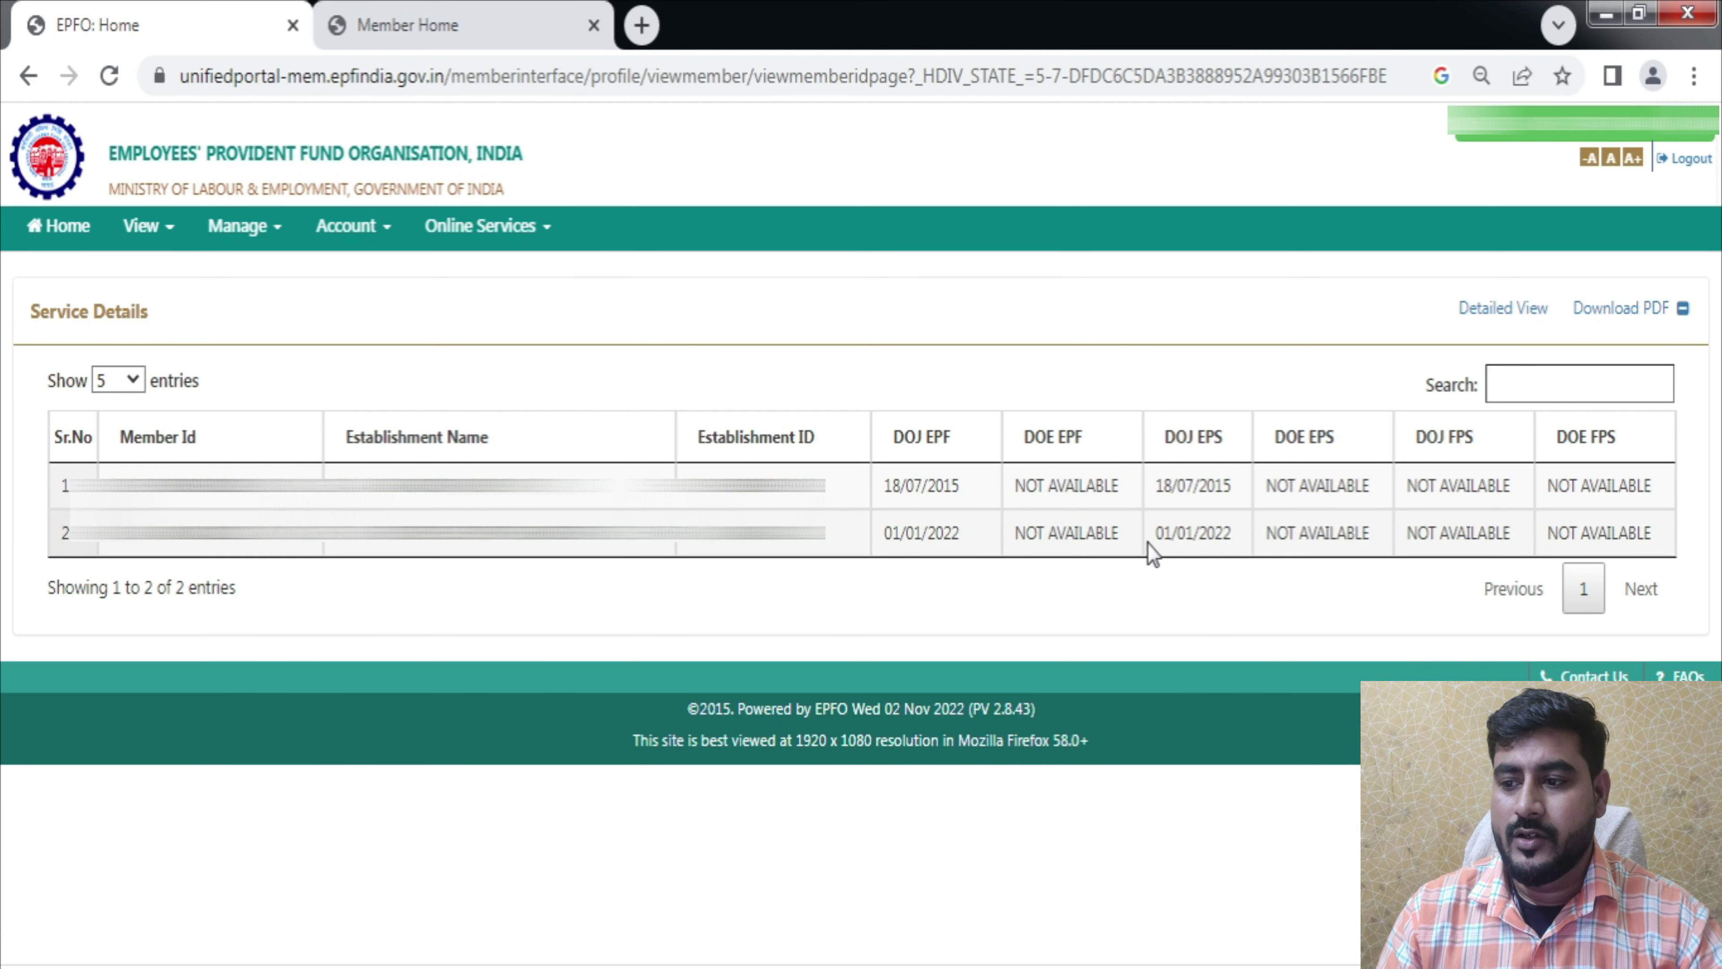
{"action": "left_click_drag", "start_coordinate": [1159, 486], "coordinate": [1239, 492]}
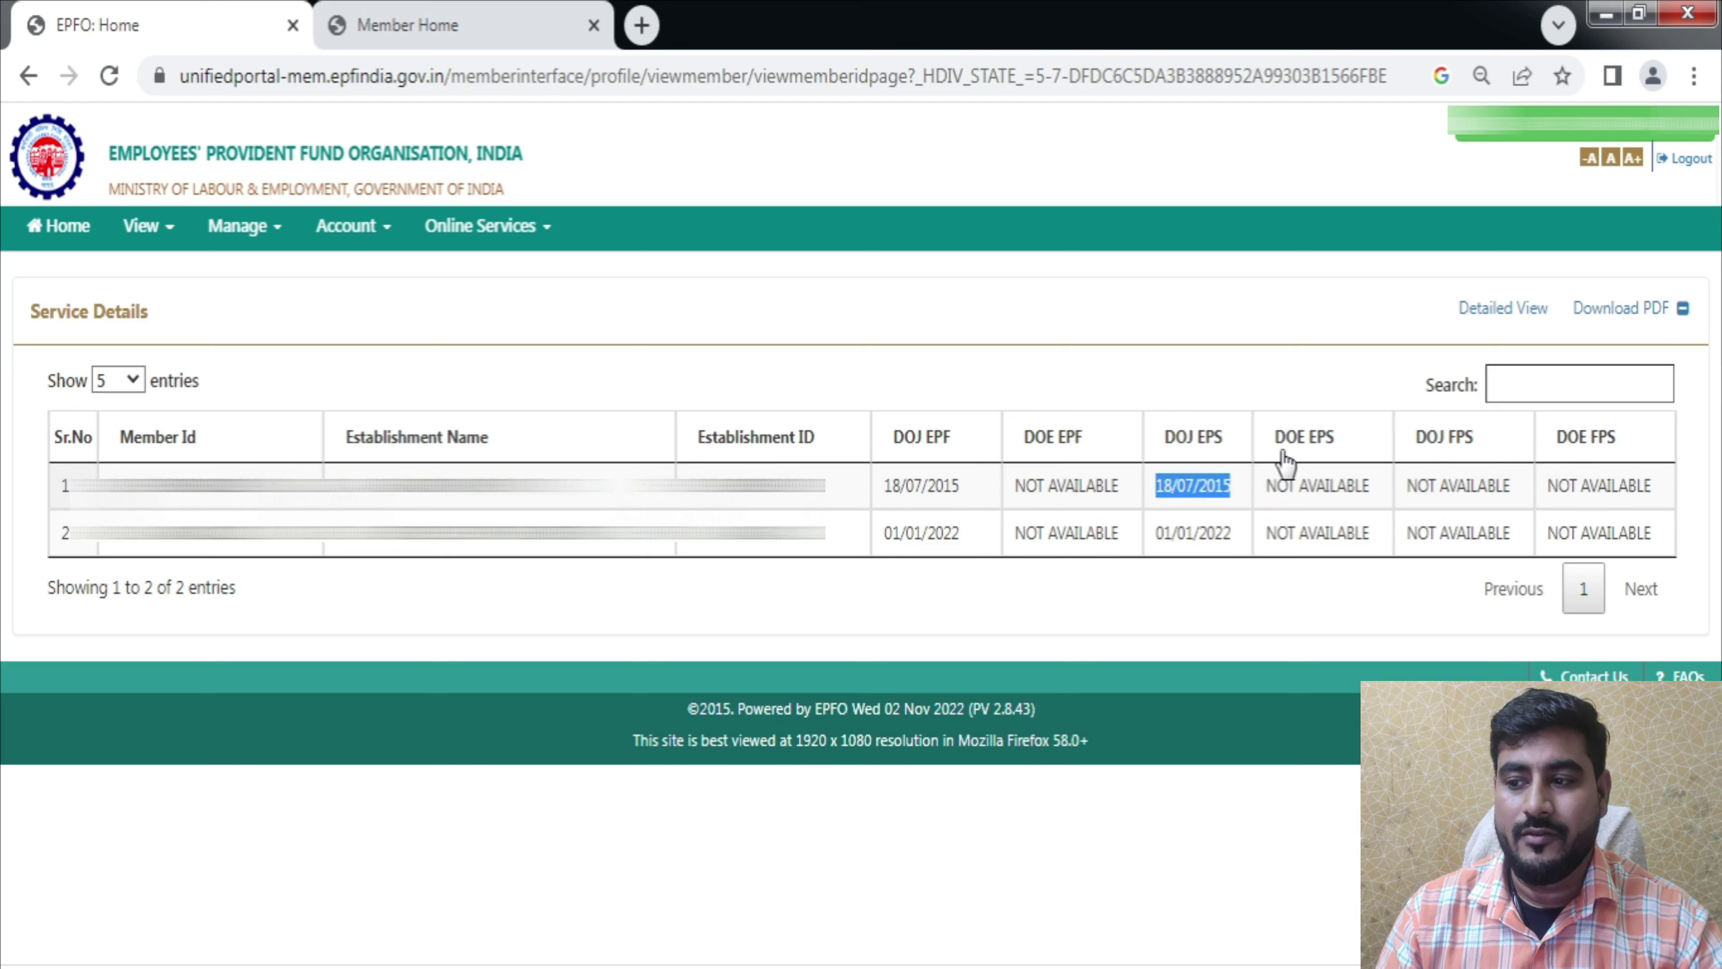
{"action": "left_click_drag", "start_coordinate": [1266, 485], "coordinate": [1365, 493]}
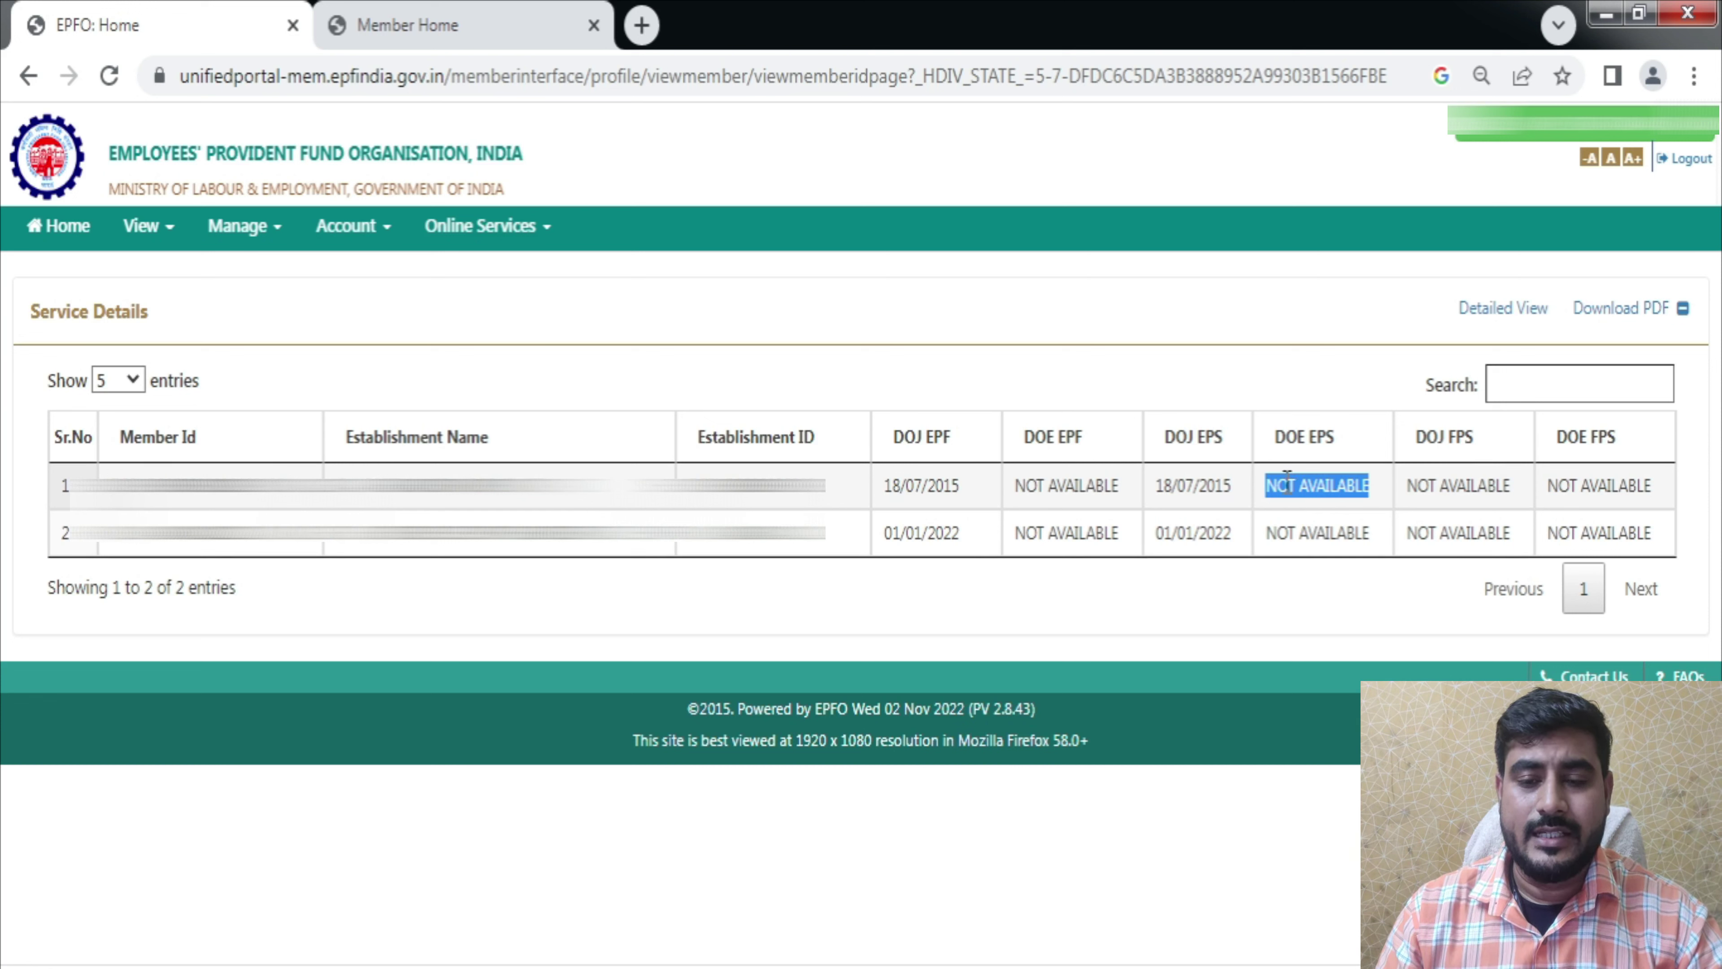
Step: Open the Mark Exit form and select the earlier employment, the one joined on 18-JUL-2015
{"action": "left_click", "coordinate": [253, 237]}
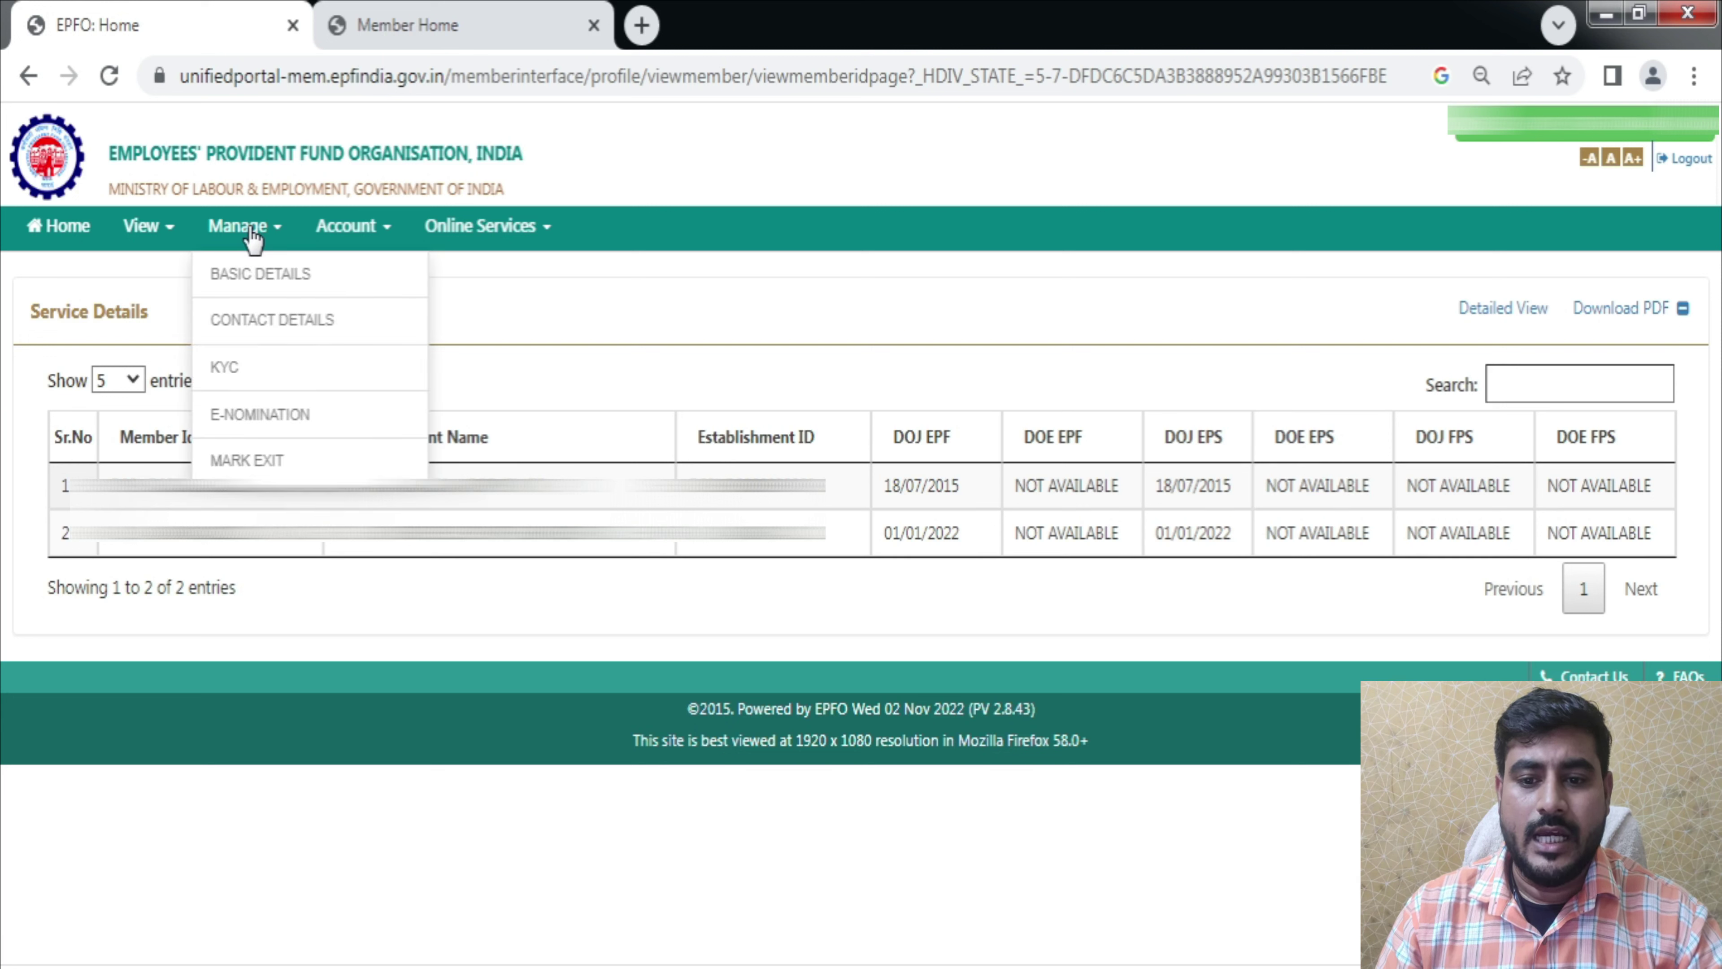
{"action": "left_click", "coordinate": [261, 468]}
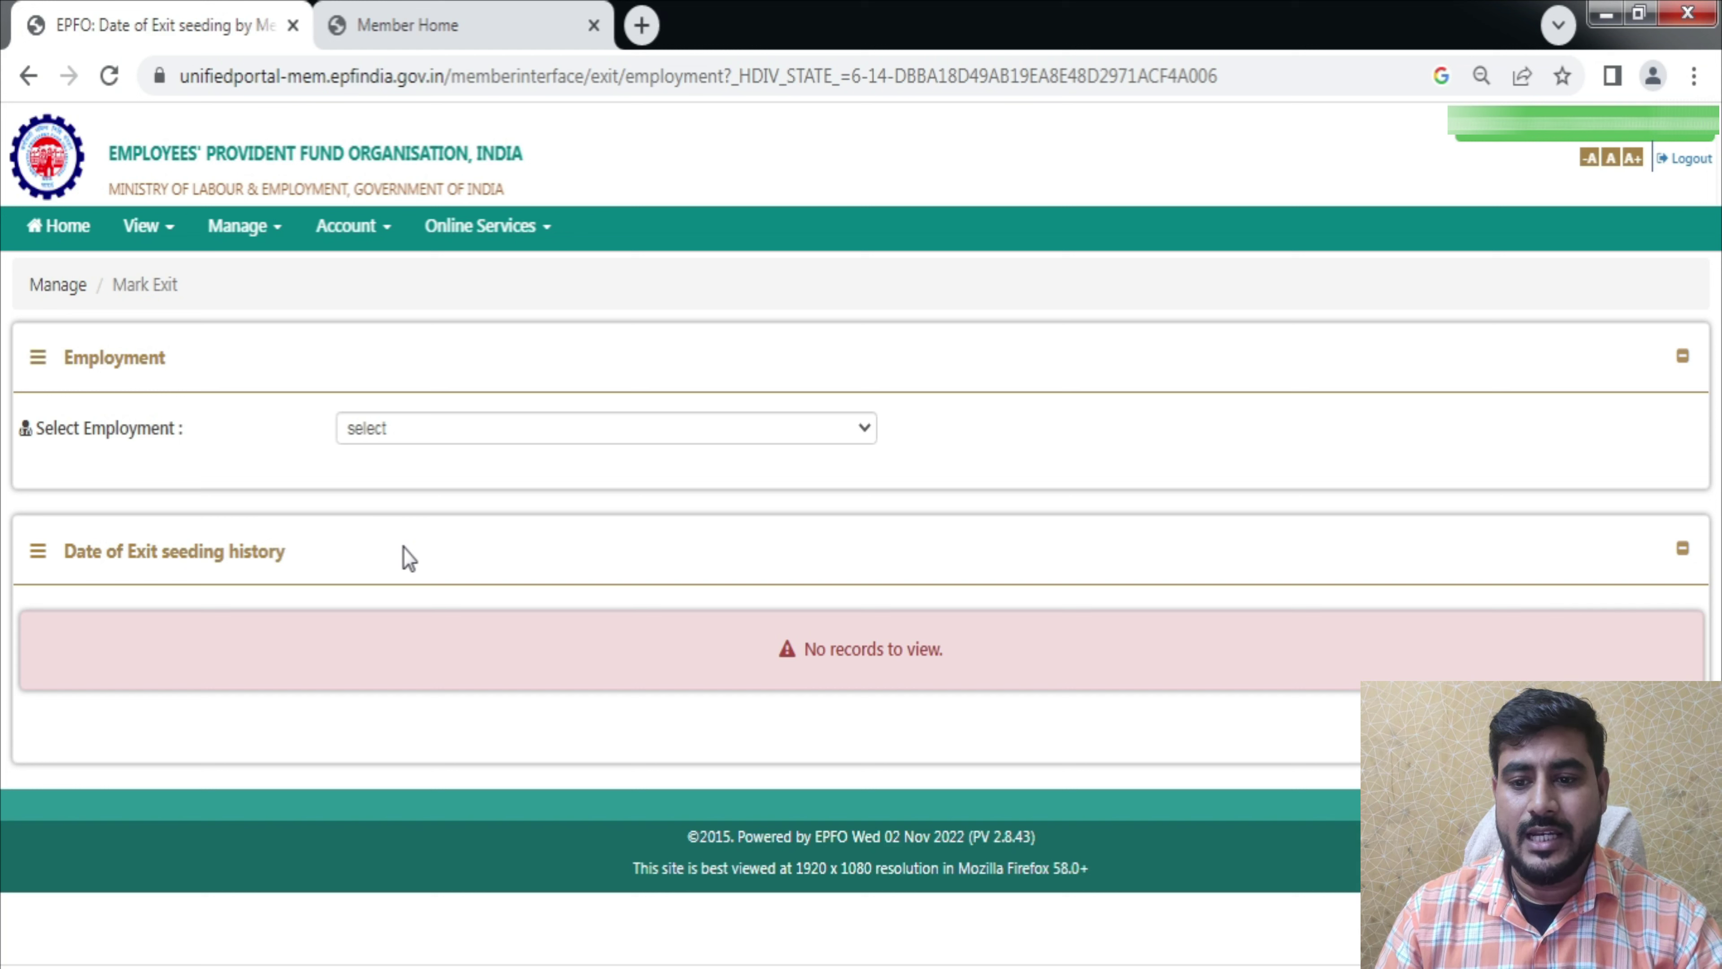
{"action": "left_click", "coordinate": [505, 432]}
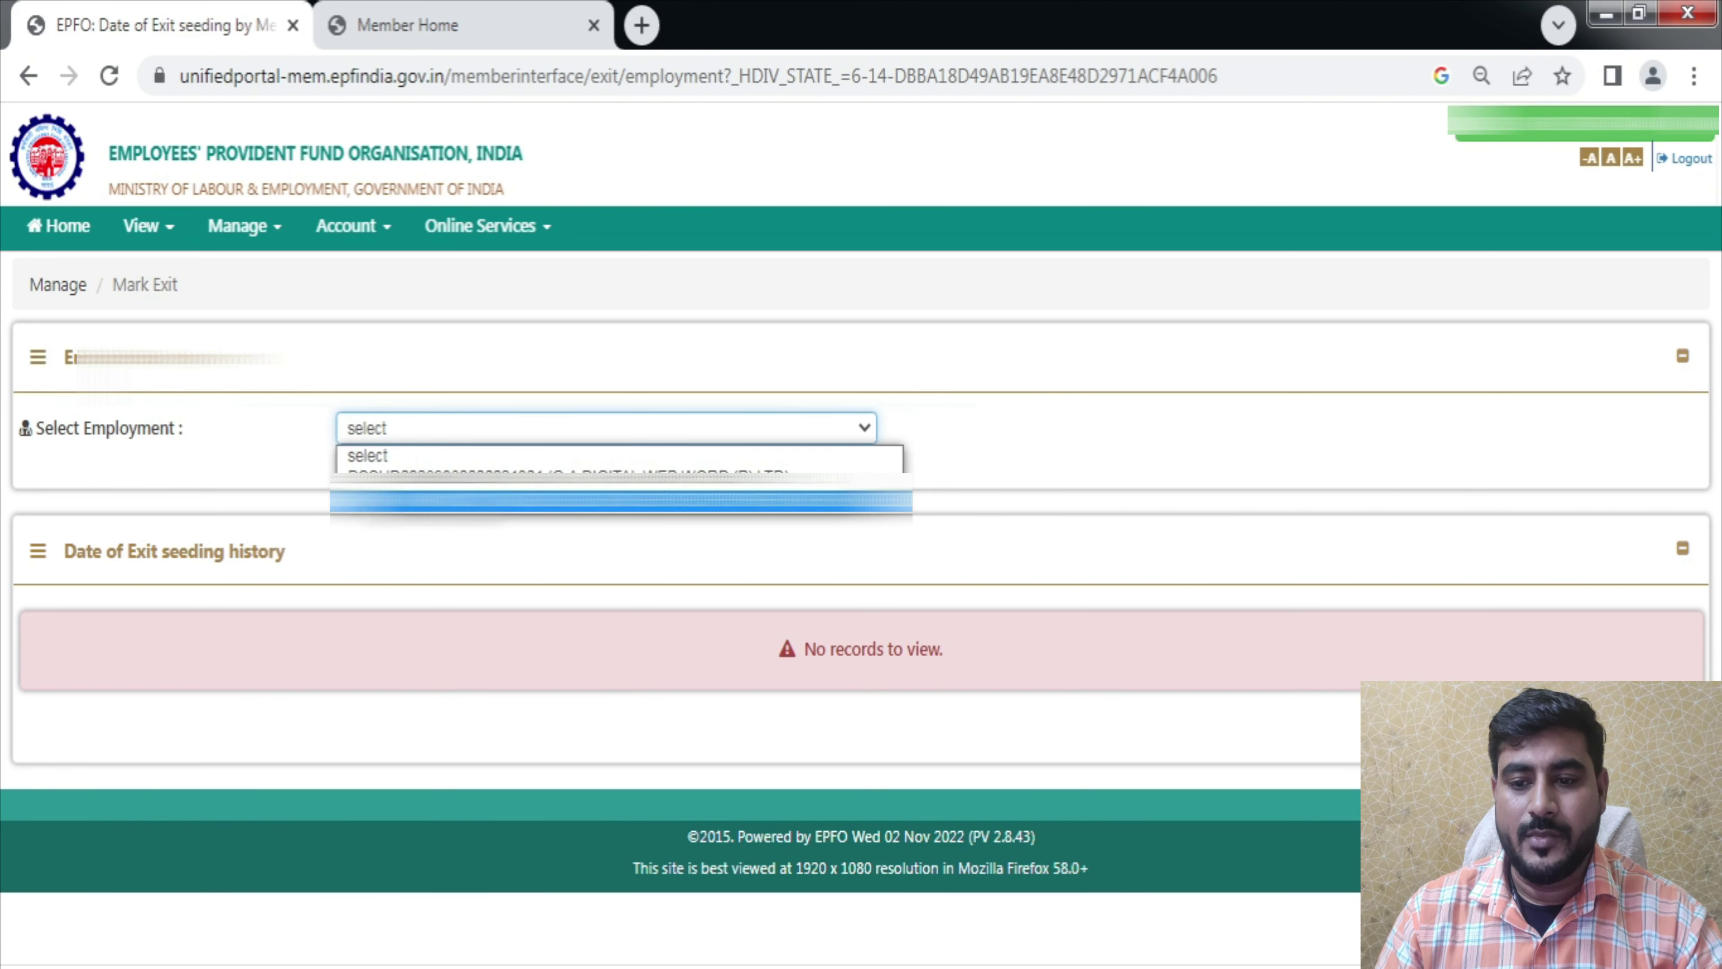
{"action": "left_click", "coordinate": [620, 478]}
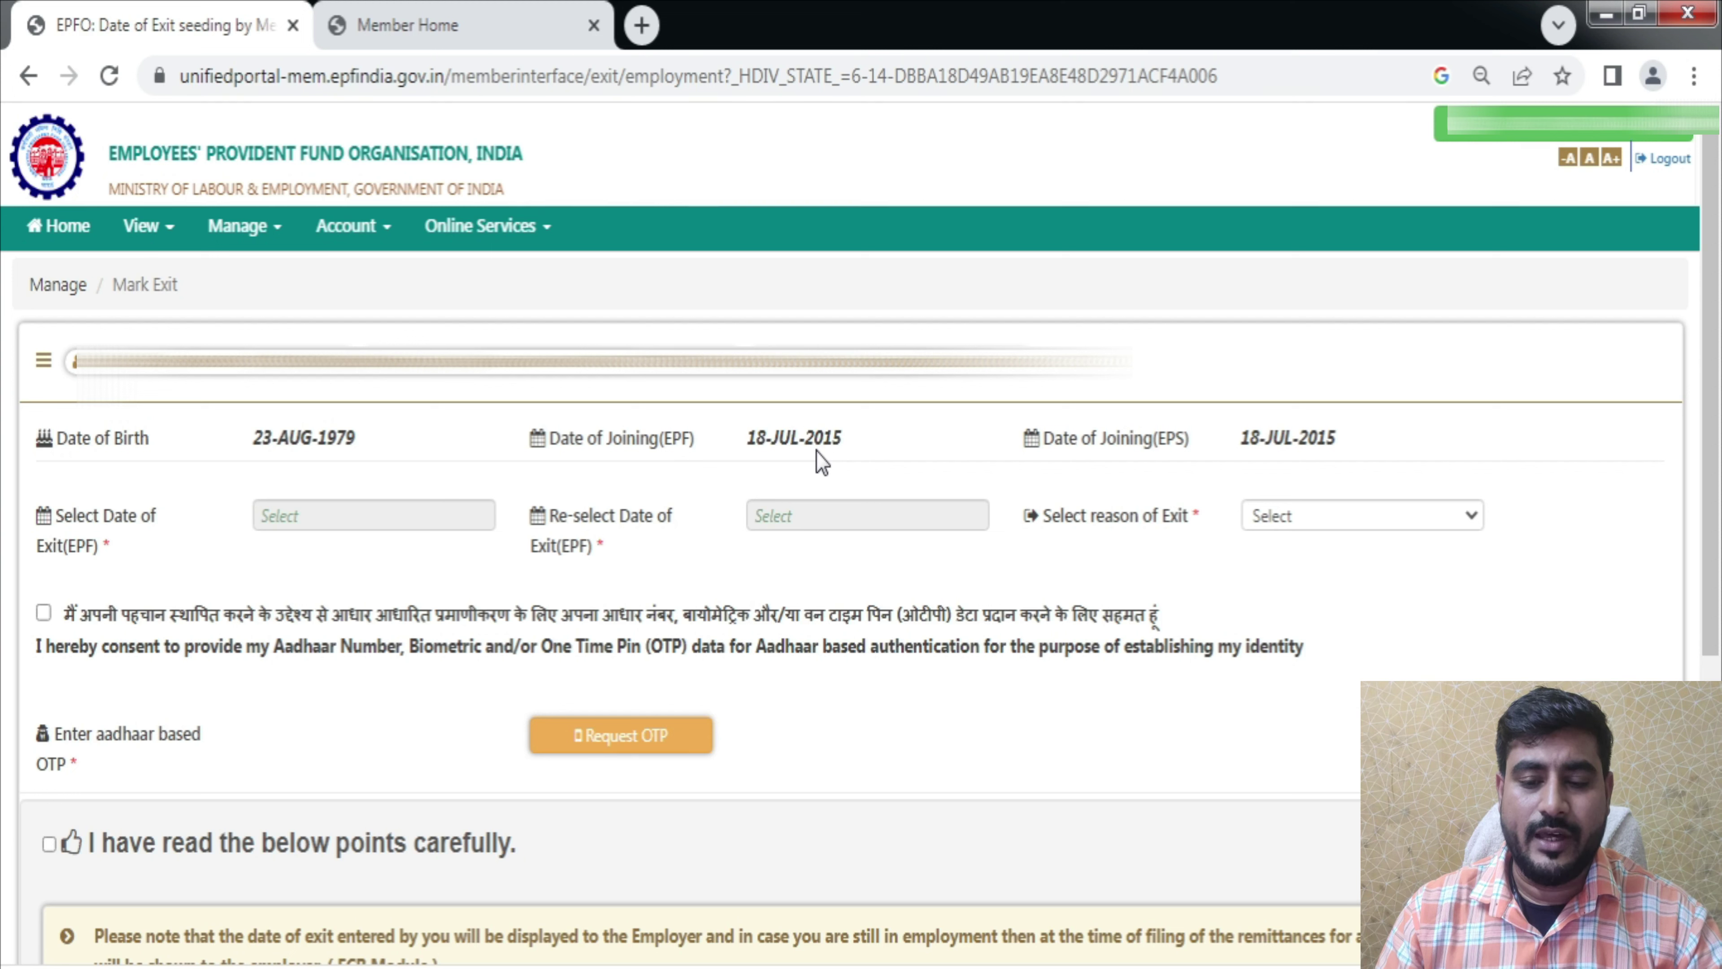
Step: Set both EPF date of exit fields to 31 December 2021 and the reason to CESSATION (SHORT SERVICE) - Any other reason
{"action": "mouse_move", "coordinate": [271, 524]}
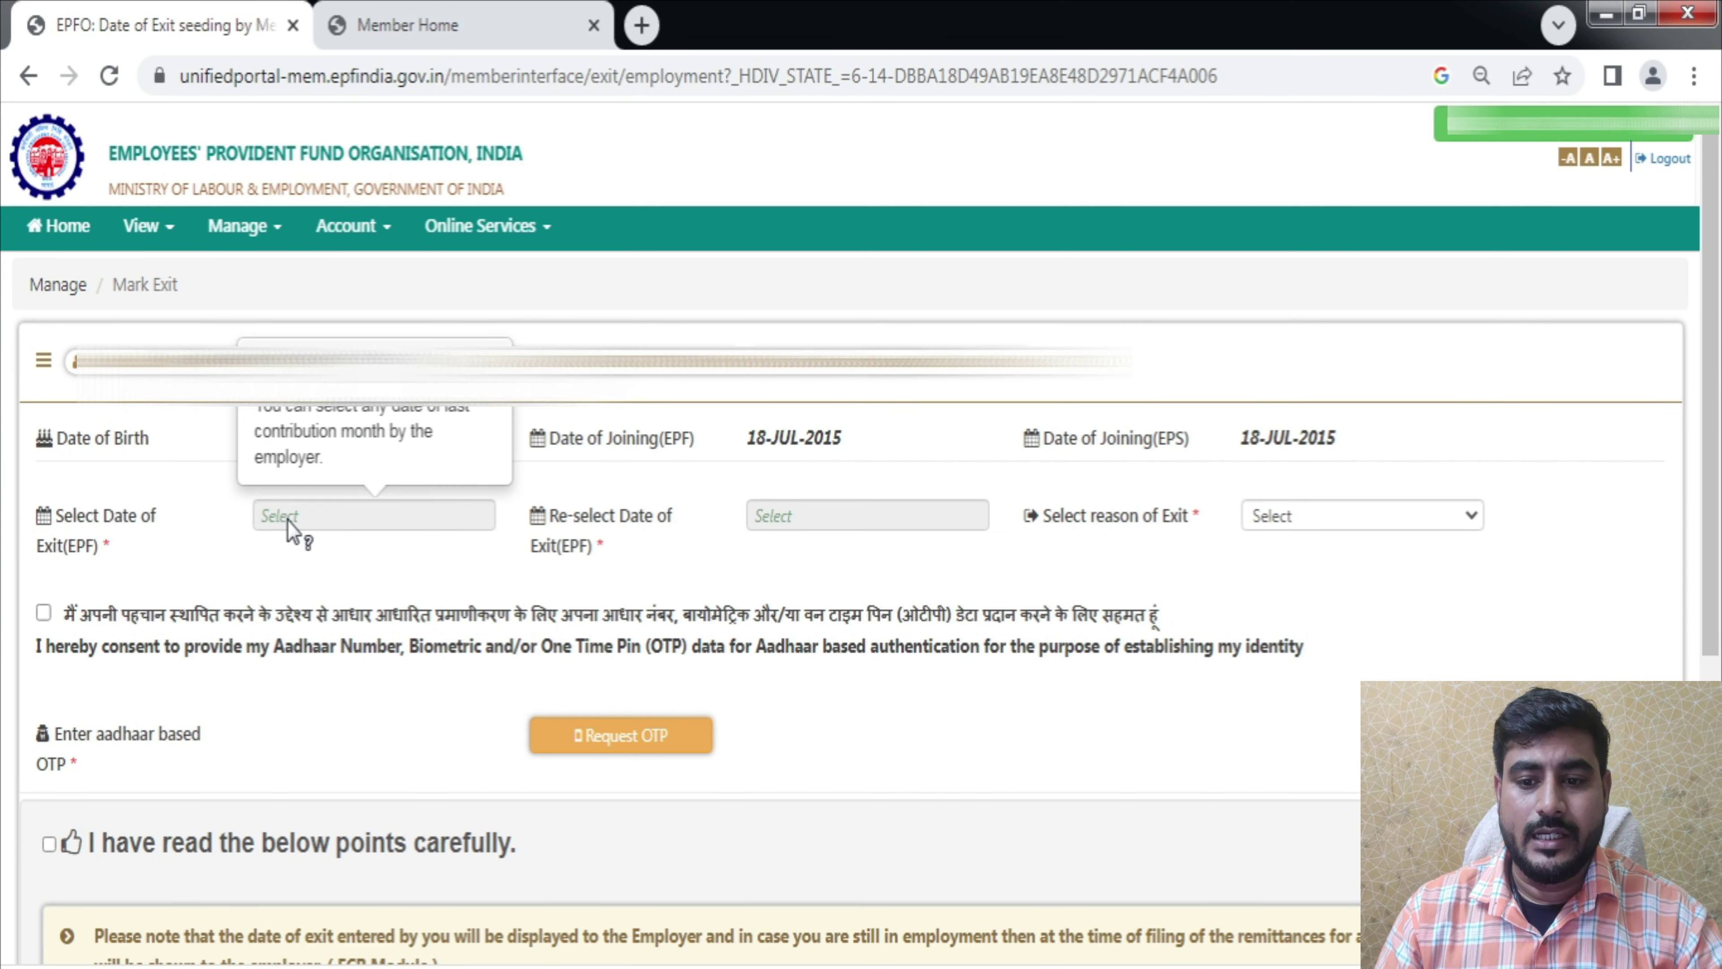
{"action": "left_click", "coordinate": [287, 521]}
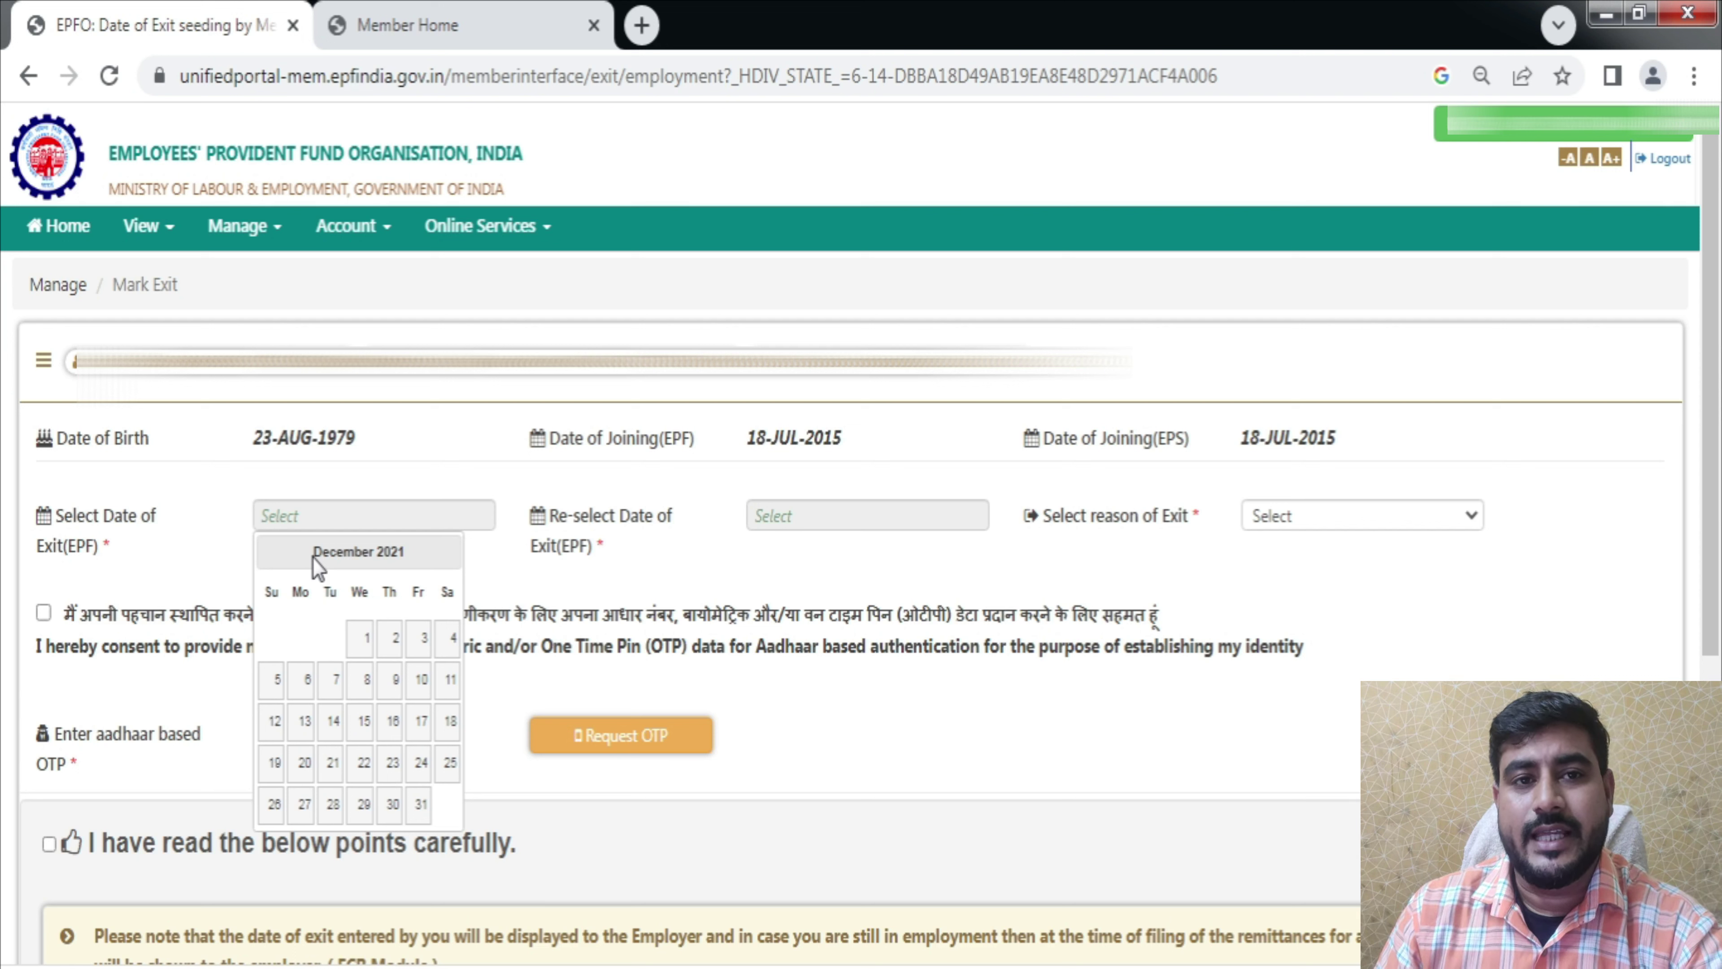
{"action": "left_click", "coordinate": [421, 805]}
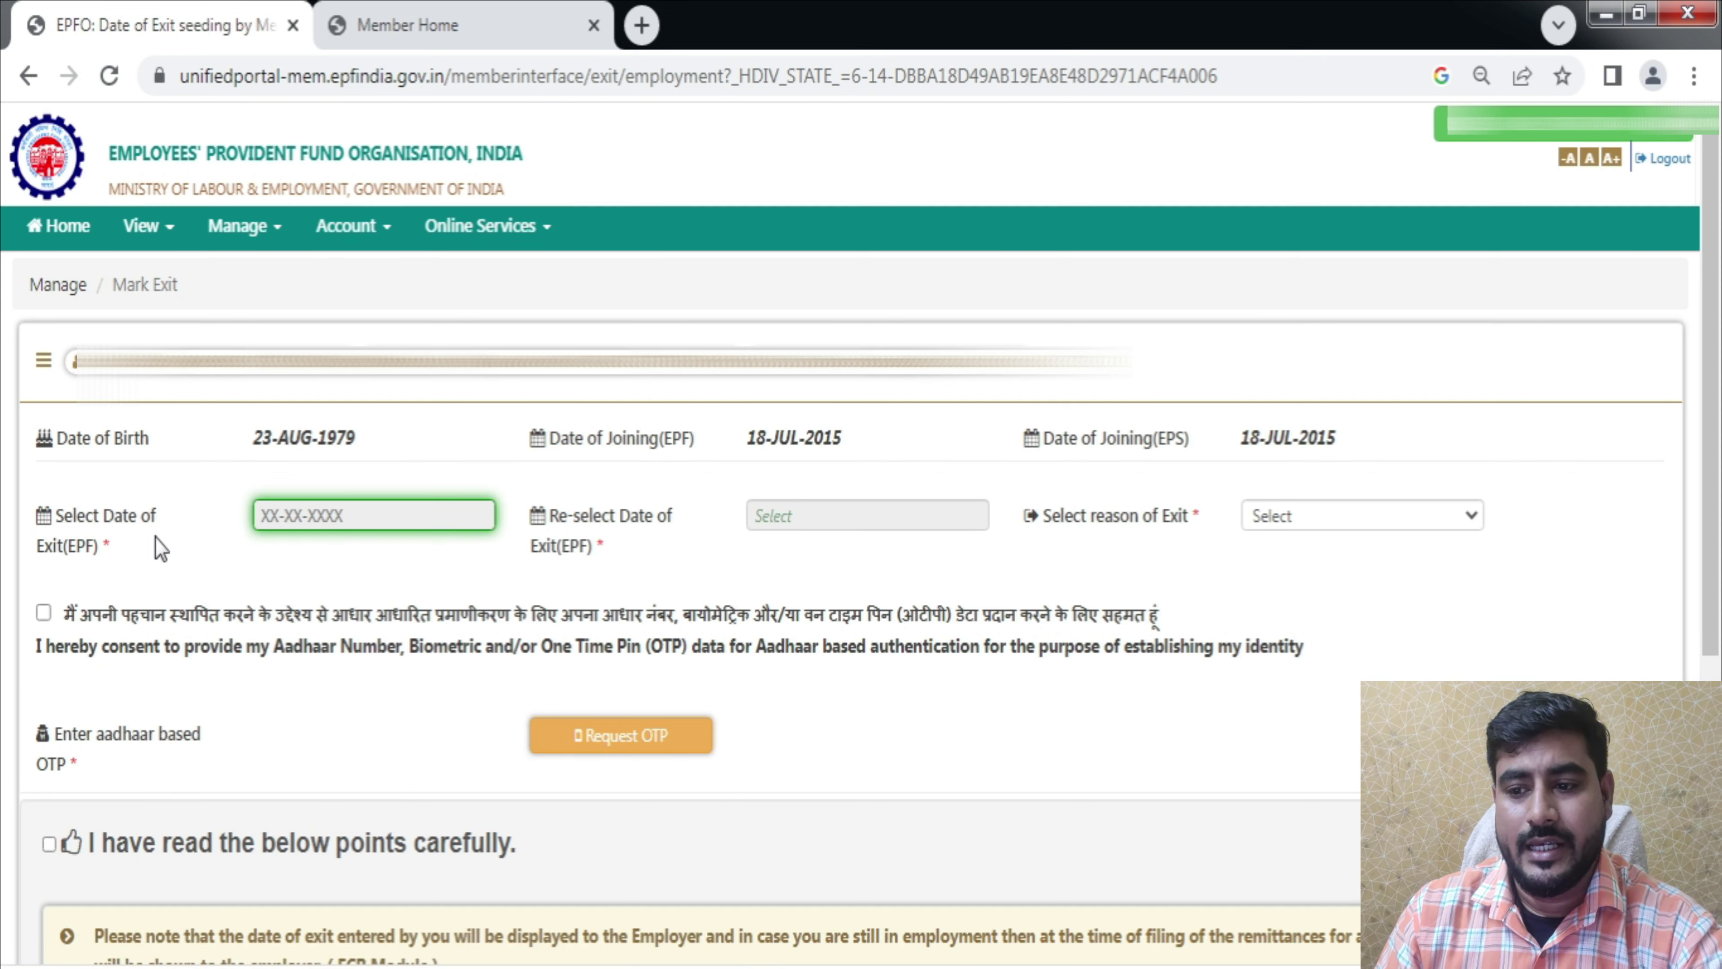
{"action": "left_click", "coordinate": [810, 526]}
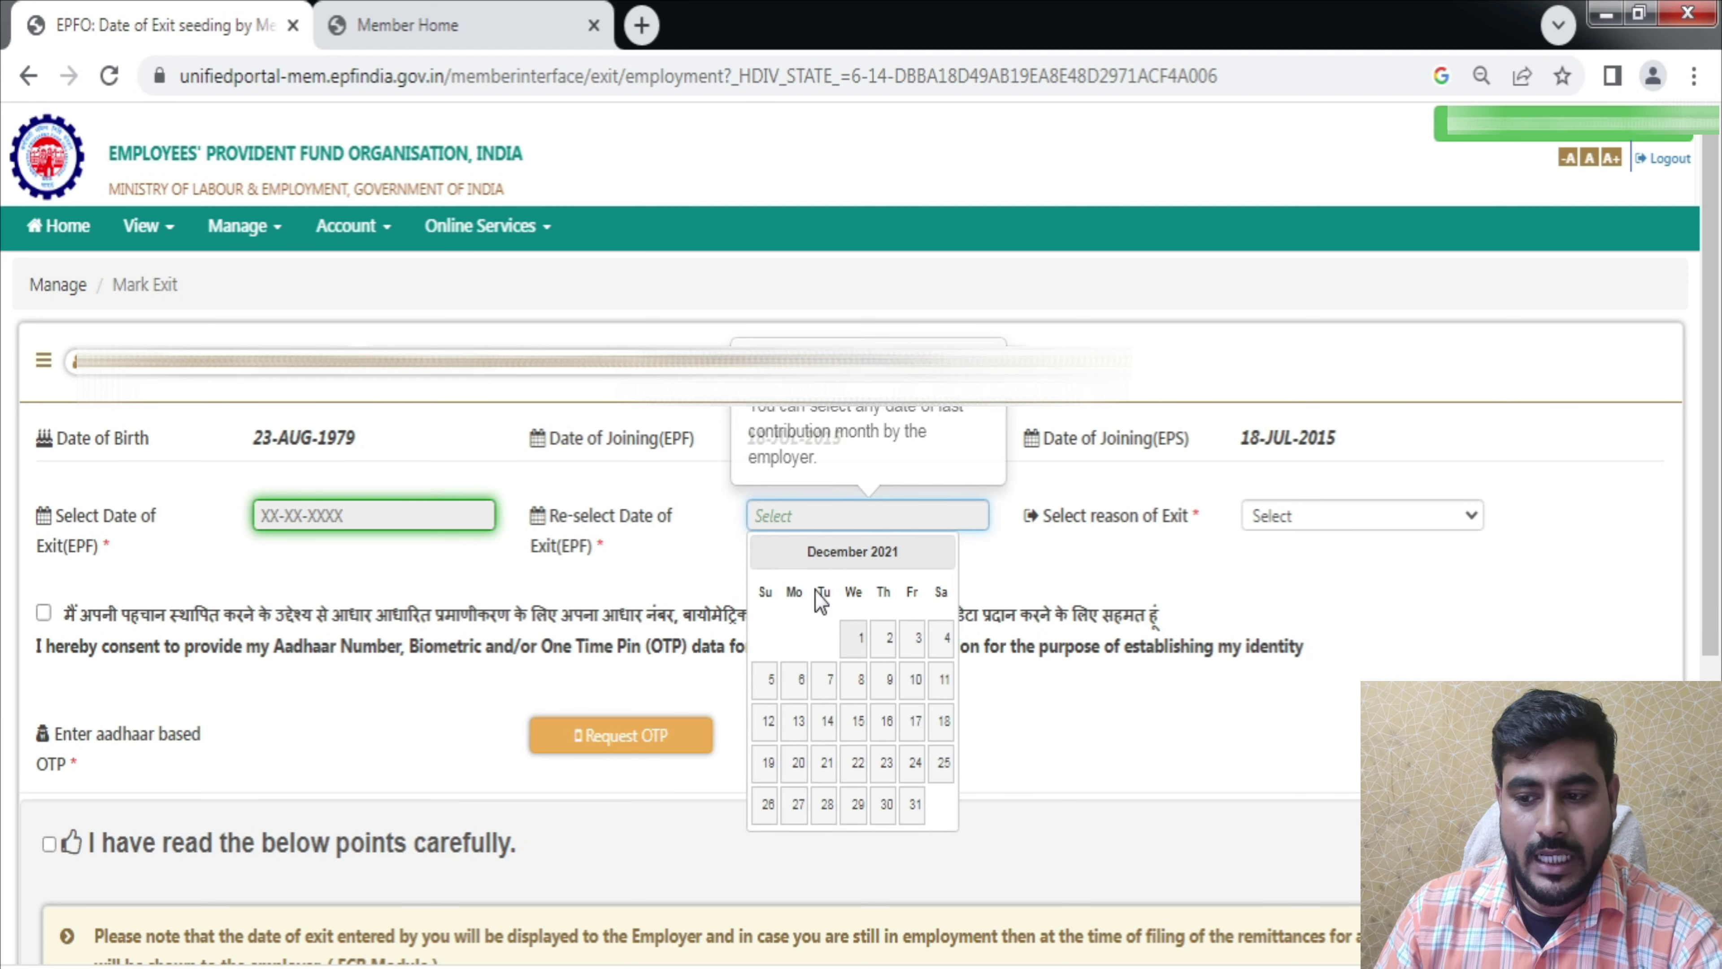
{"action": "left_click", "coordinate": [916, 820]}
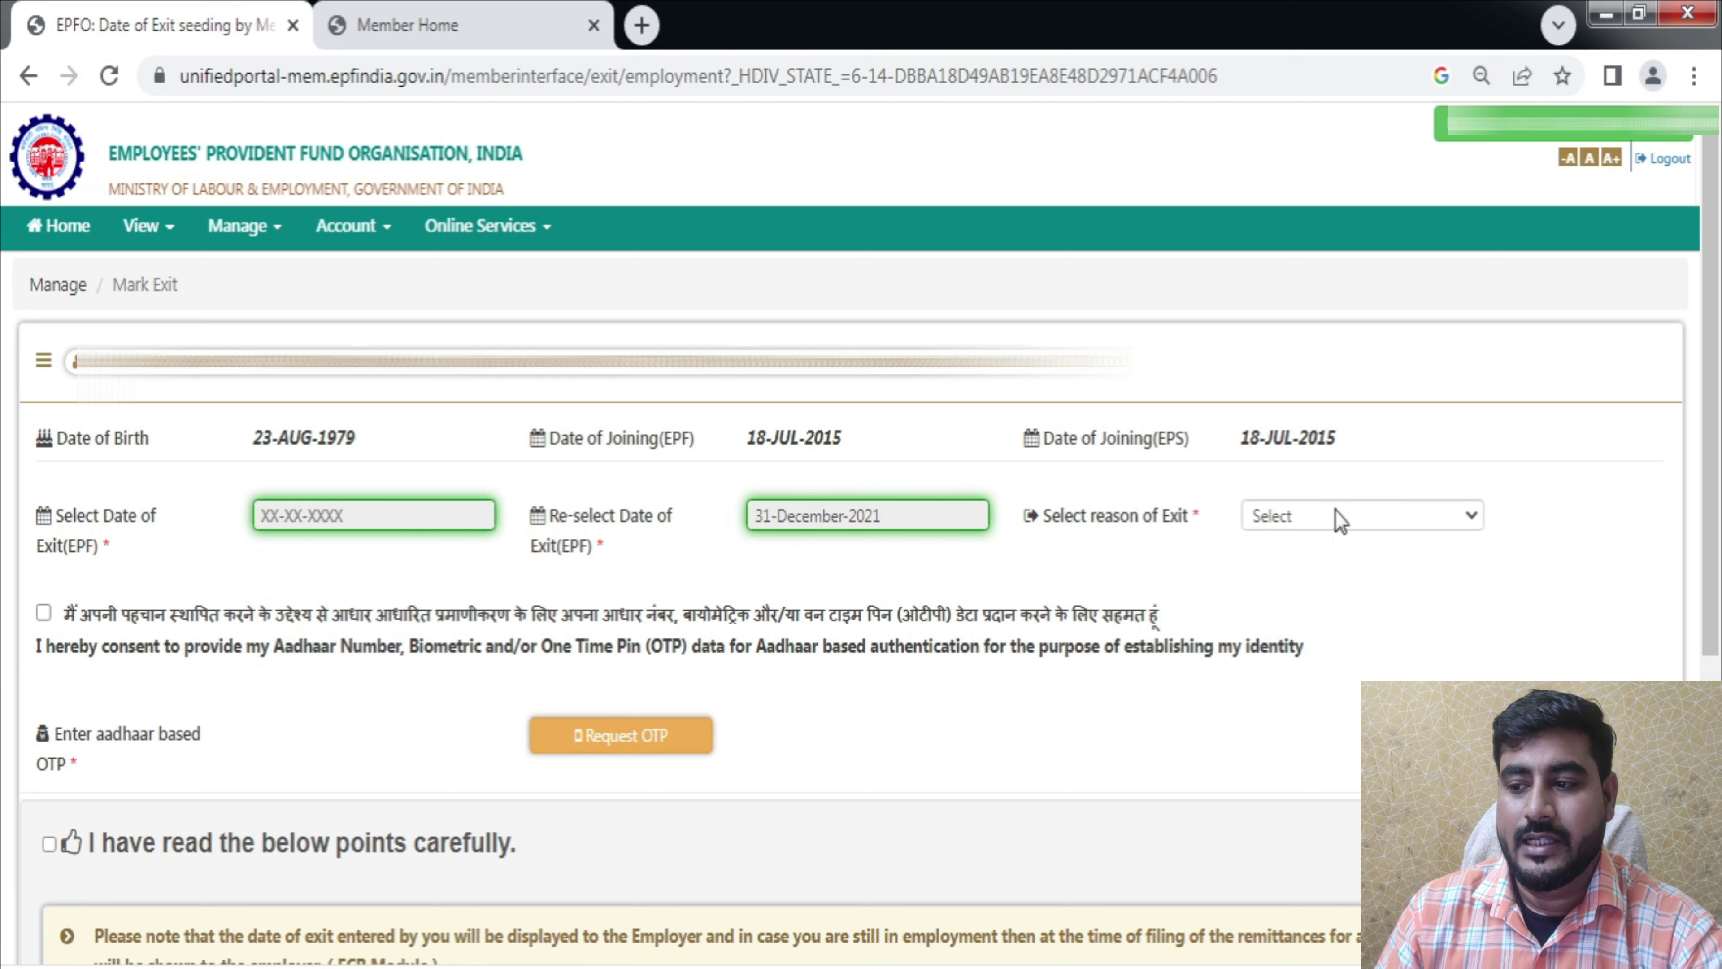
{"action": "left_click", "coordinate": [1320, 522]}
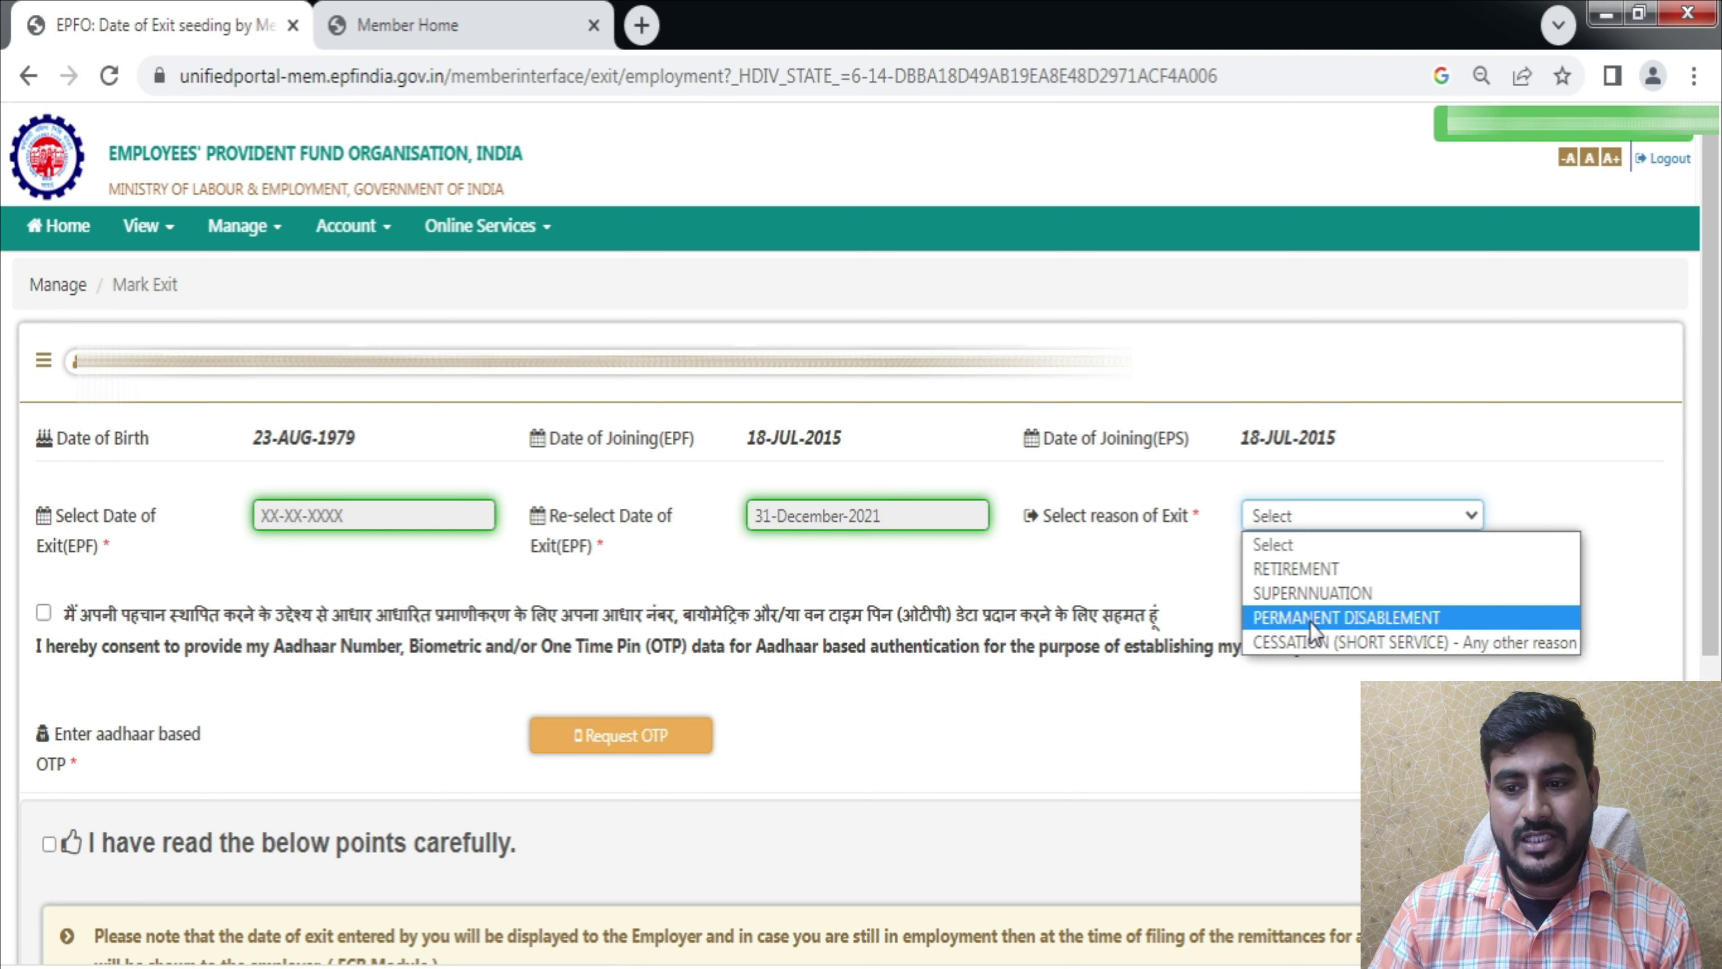
{"action": "left_click", "coordinate": [1309, 643]}
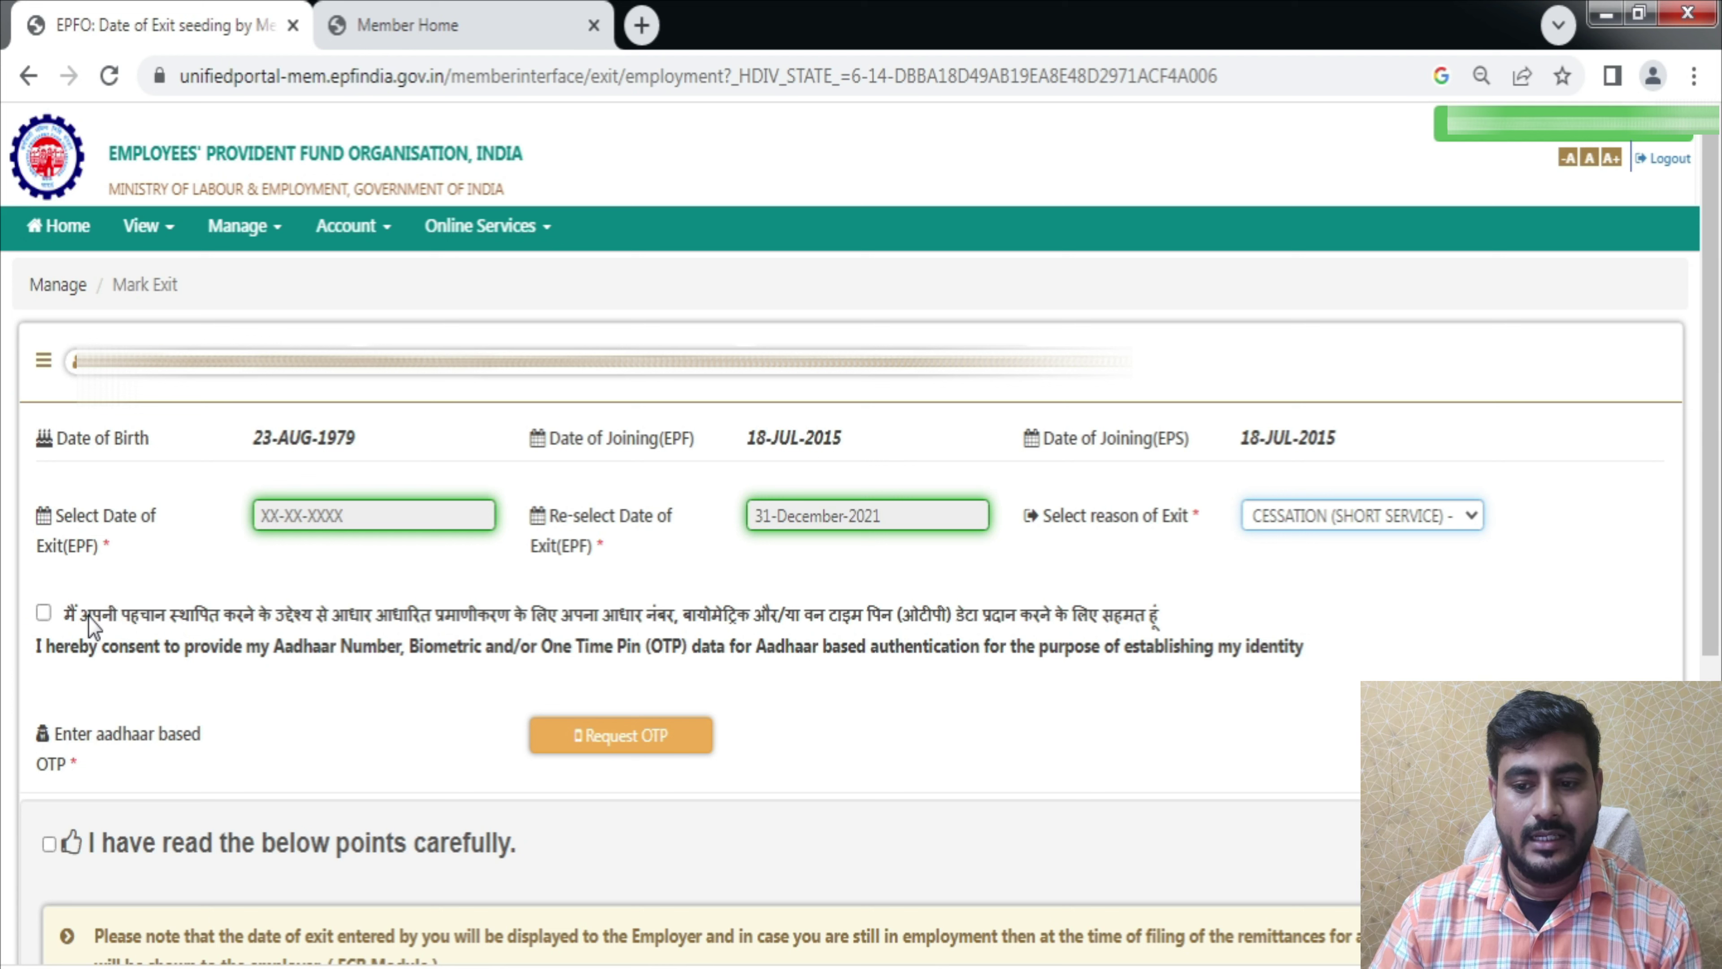
Step: Give consent for Aadhaar-based authentication and request the OTP, confirming that the points have been read
{"action": "left_click", "coordinate": [43, 613]}
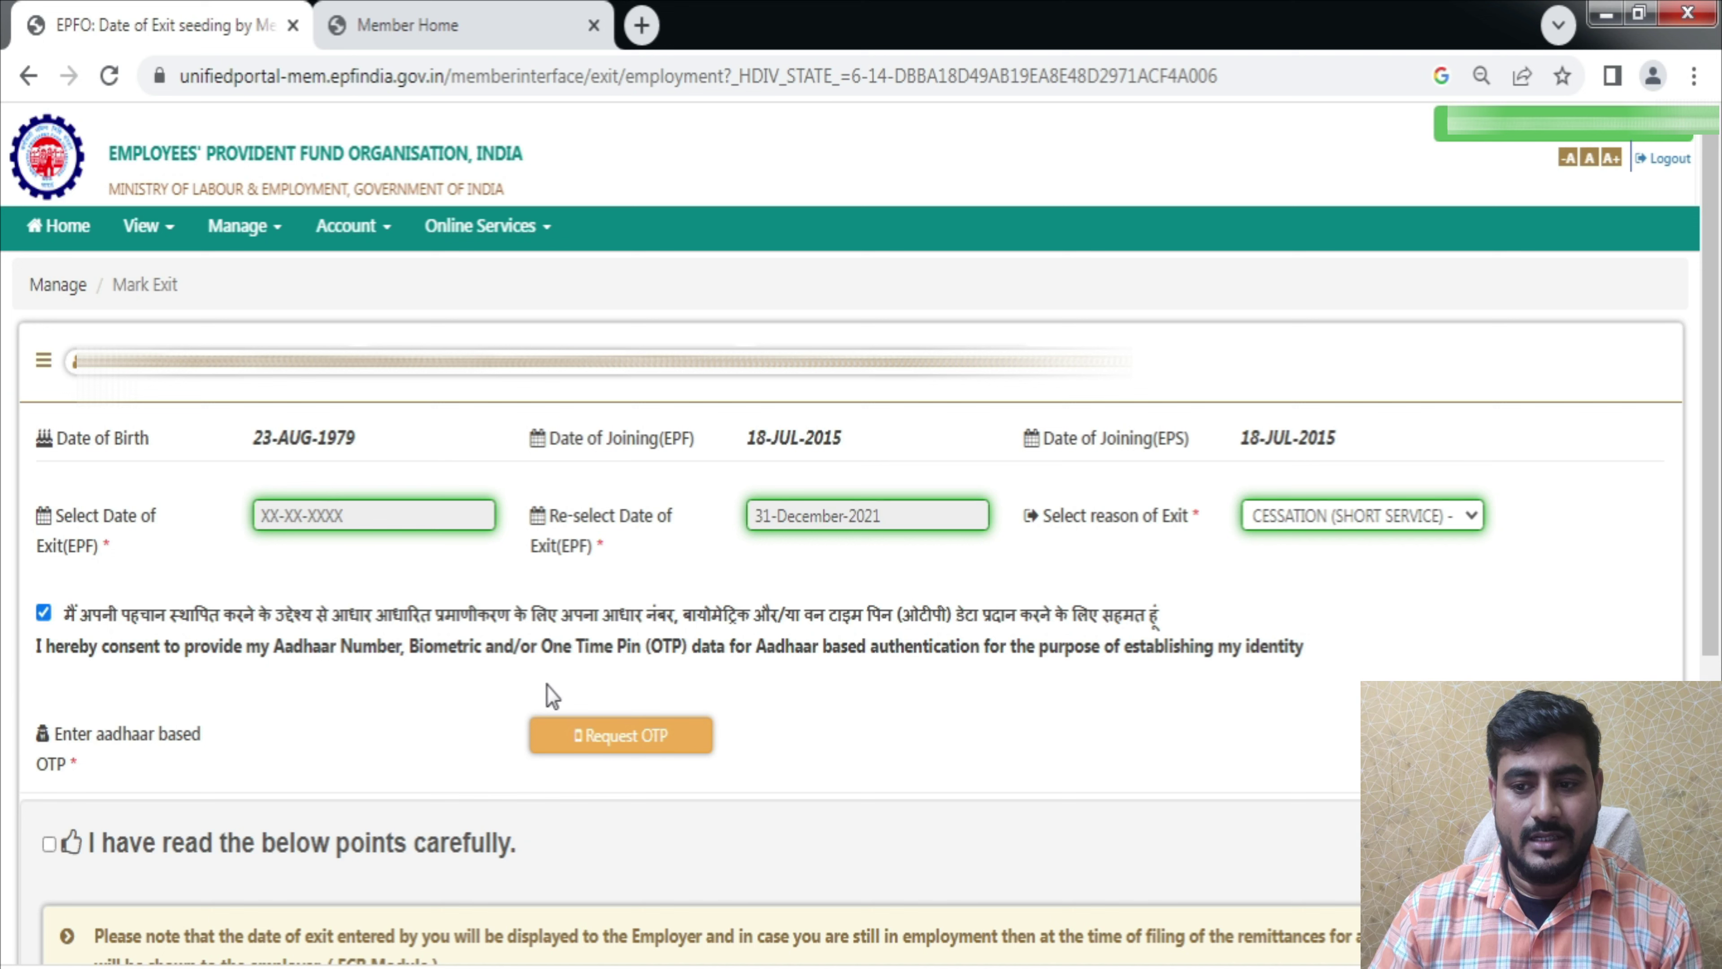
{"action": "left_click", "coordinate": [636, 749]}
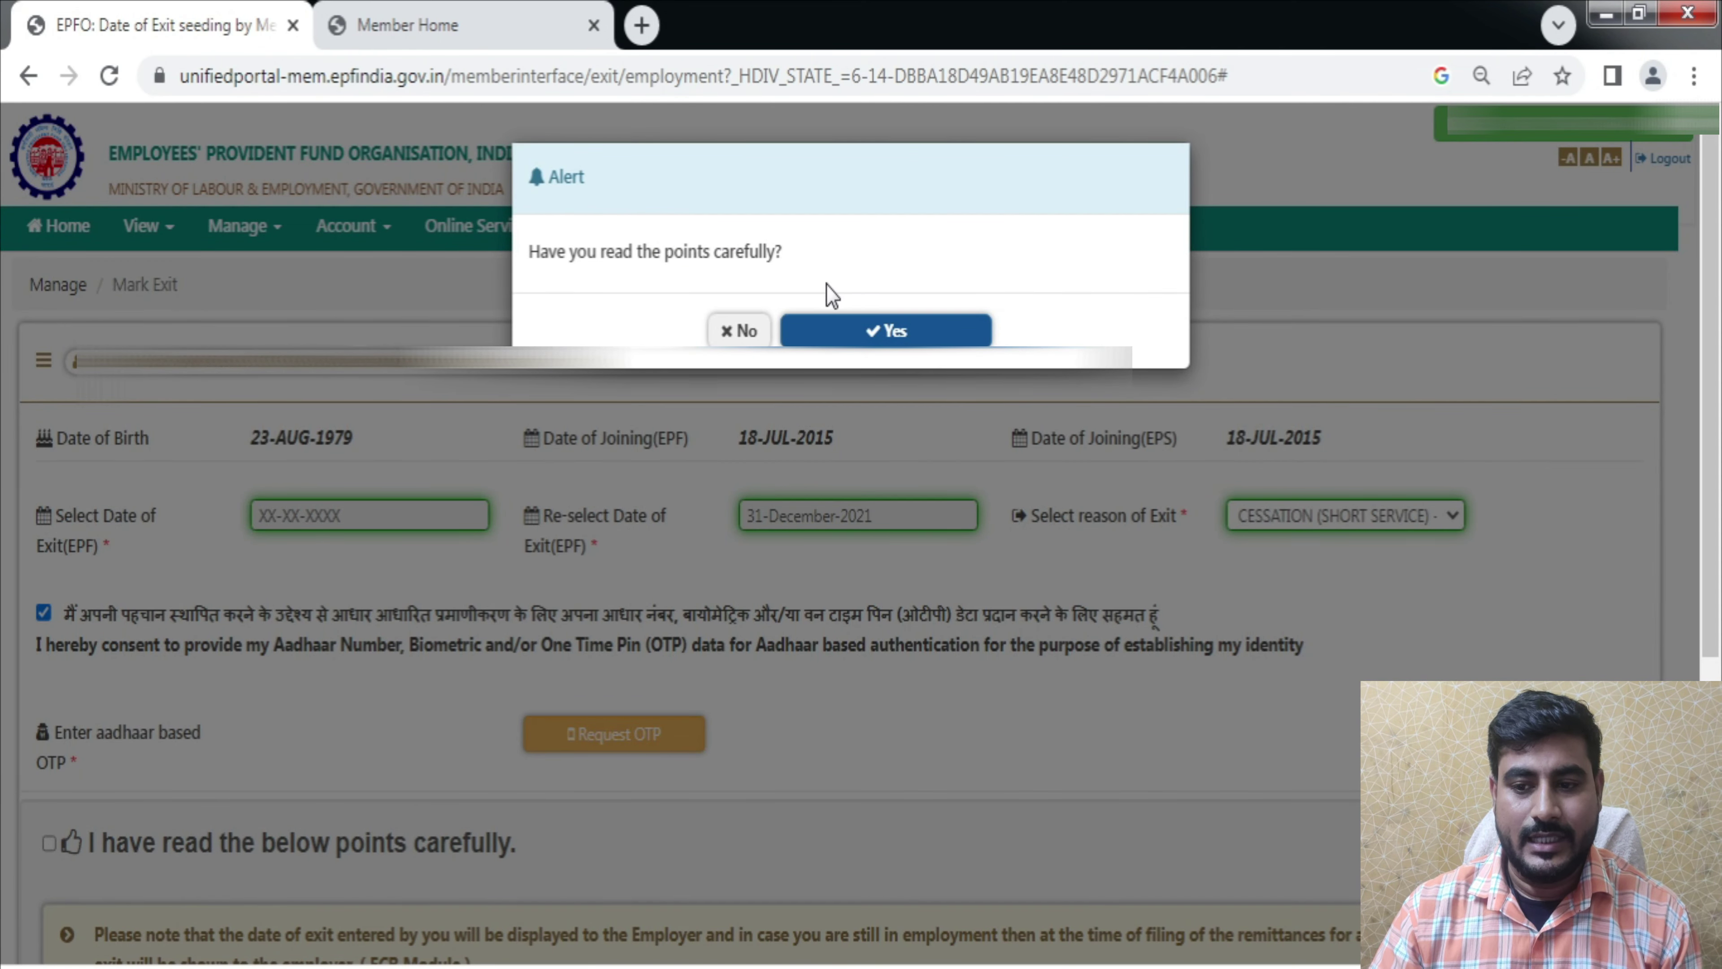
{"action": "left_click", "coordinate": [892, 331]}
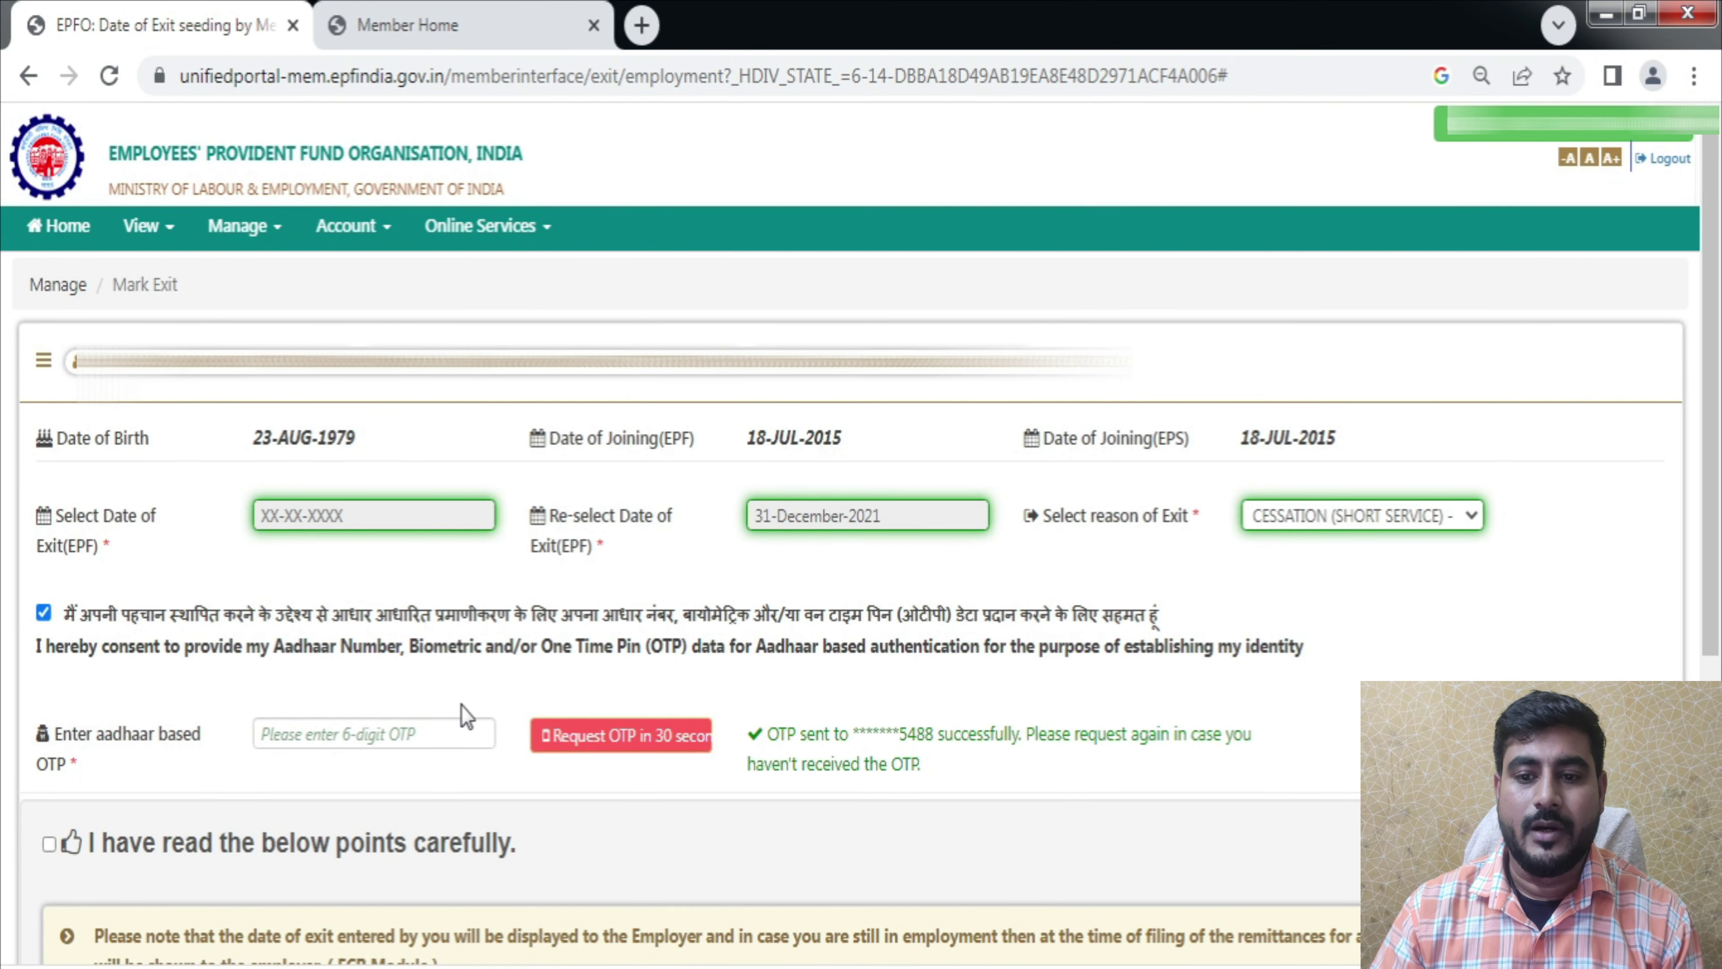
Step: Enter the 6-digit Aadhaar-based OTP and accept the declaration "I have read the below points carefully"
{"action": "scroll", "coordinate": [1715, 597], "scroll_direction": "down", "scroll_amount": 3}
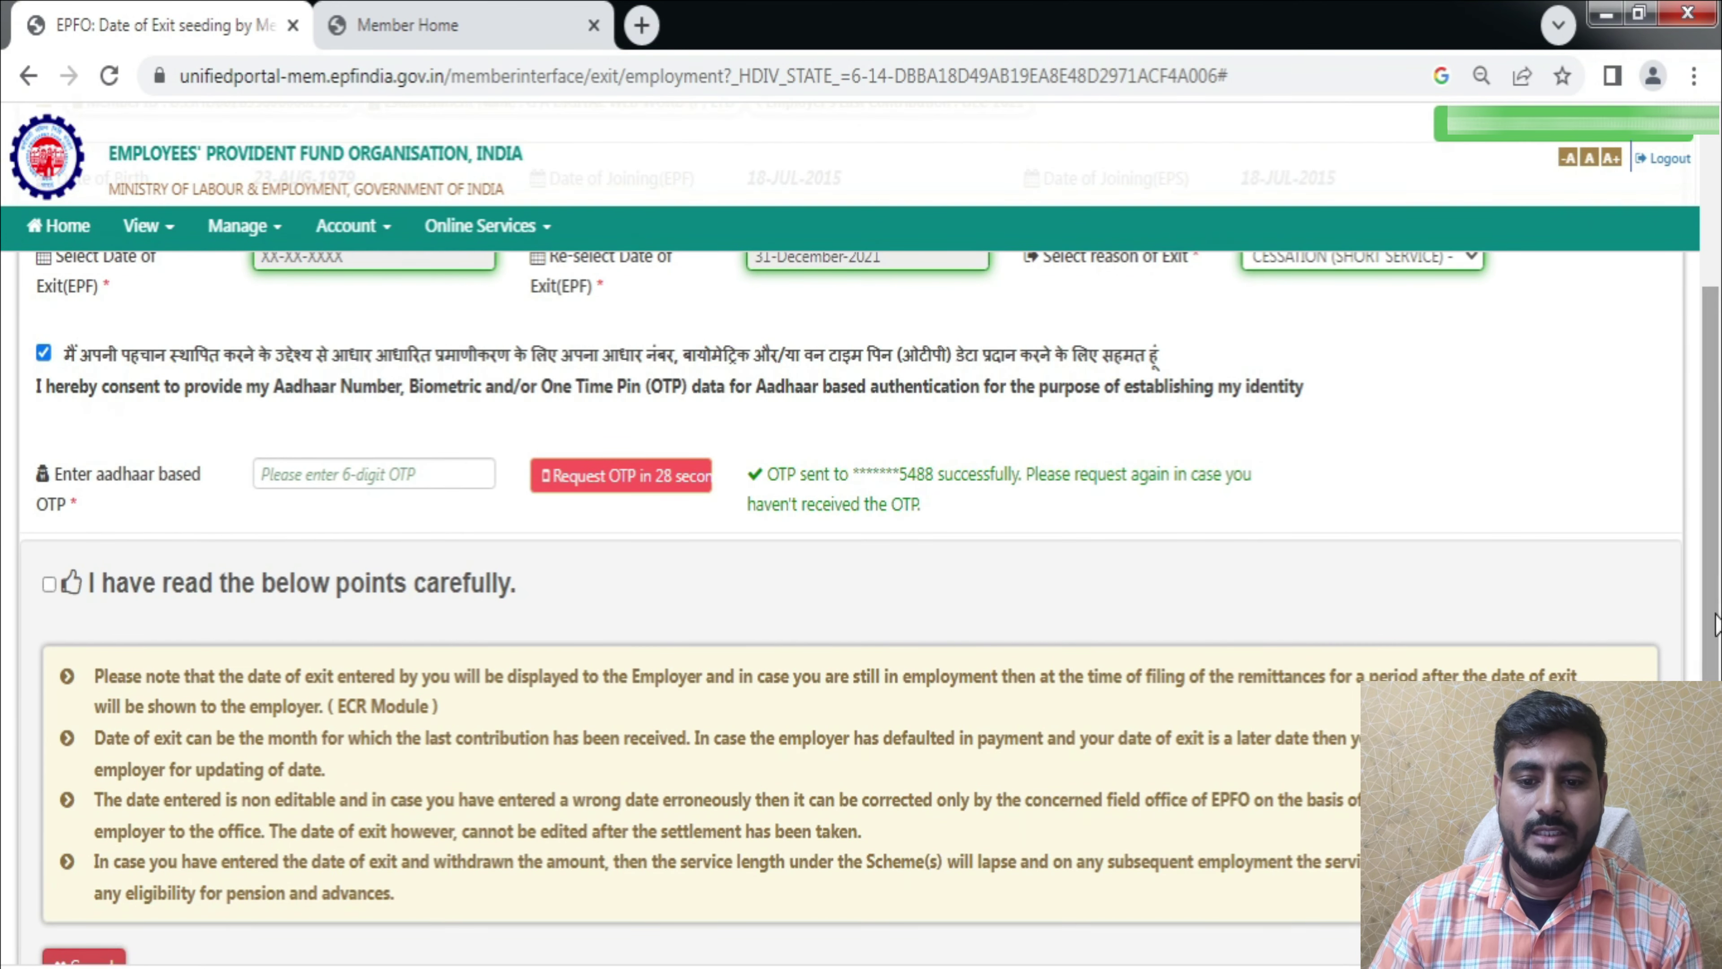
{"action": "left_click", "coordinate": [49, 585]}
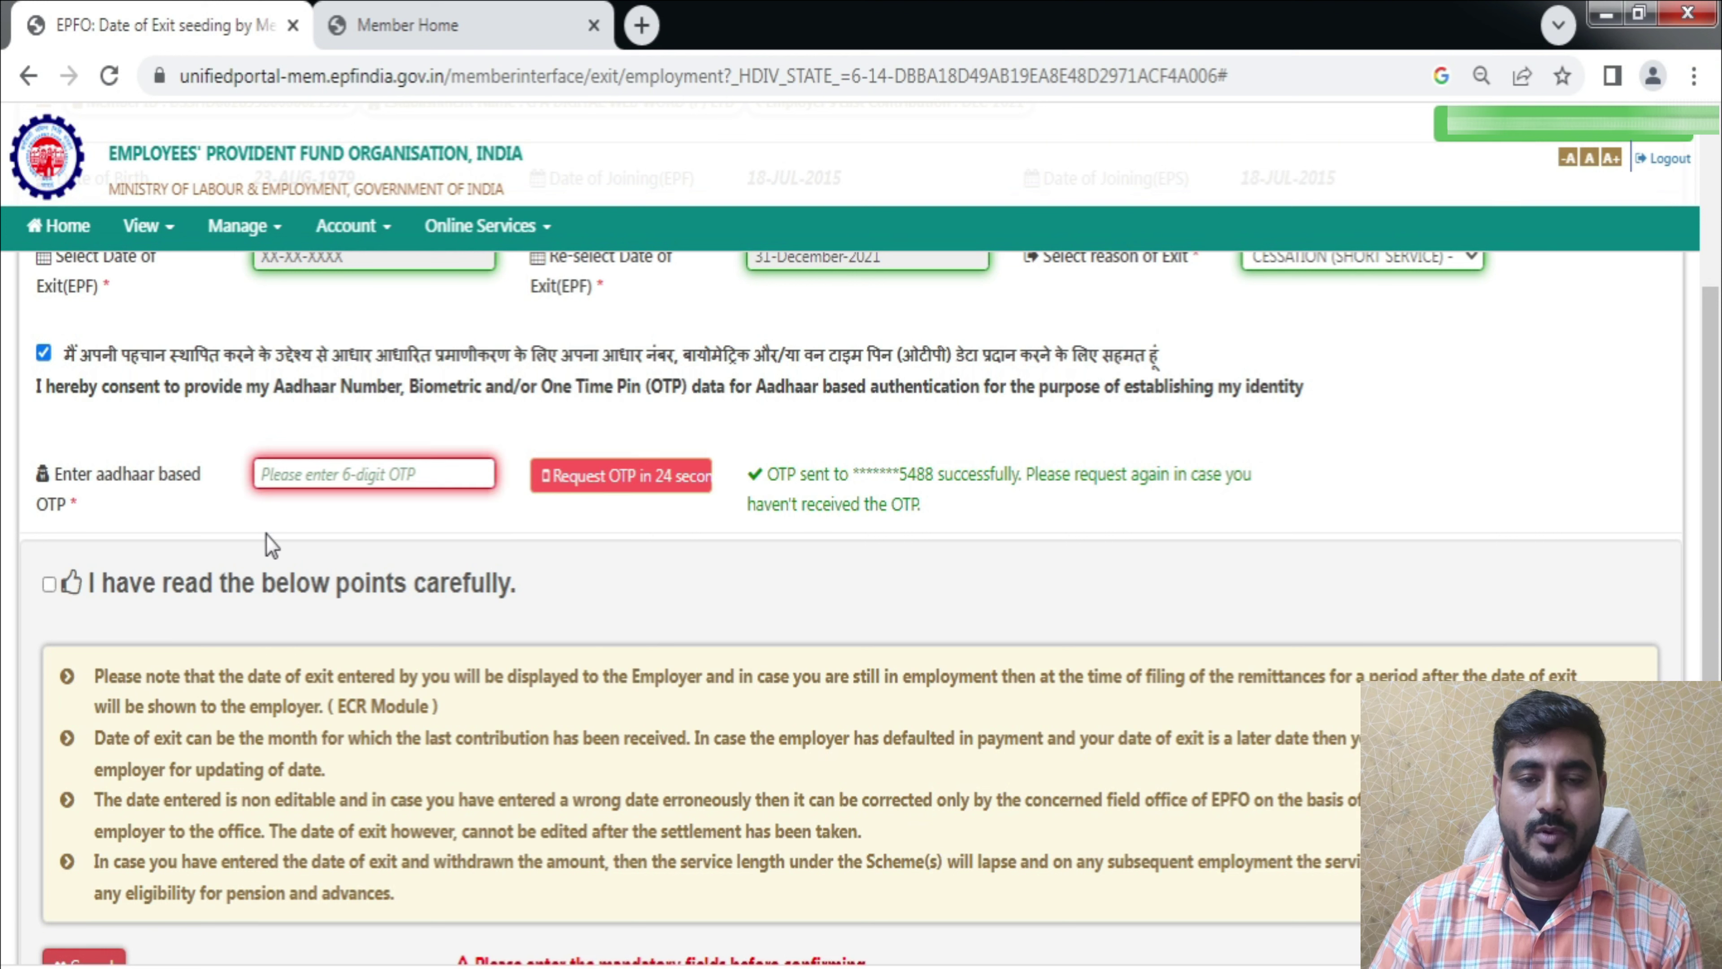
{"action": "left_click", "coordinate": [291, 470]}
{"action": "type", "text": "••••••"}
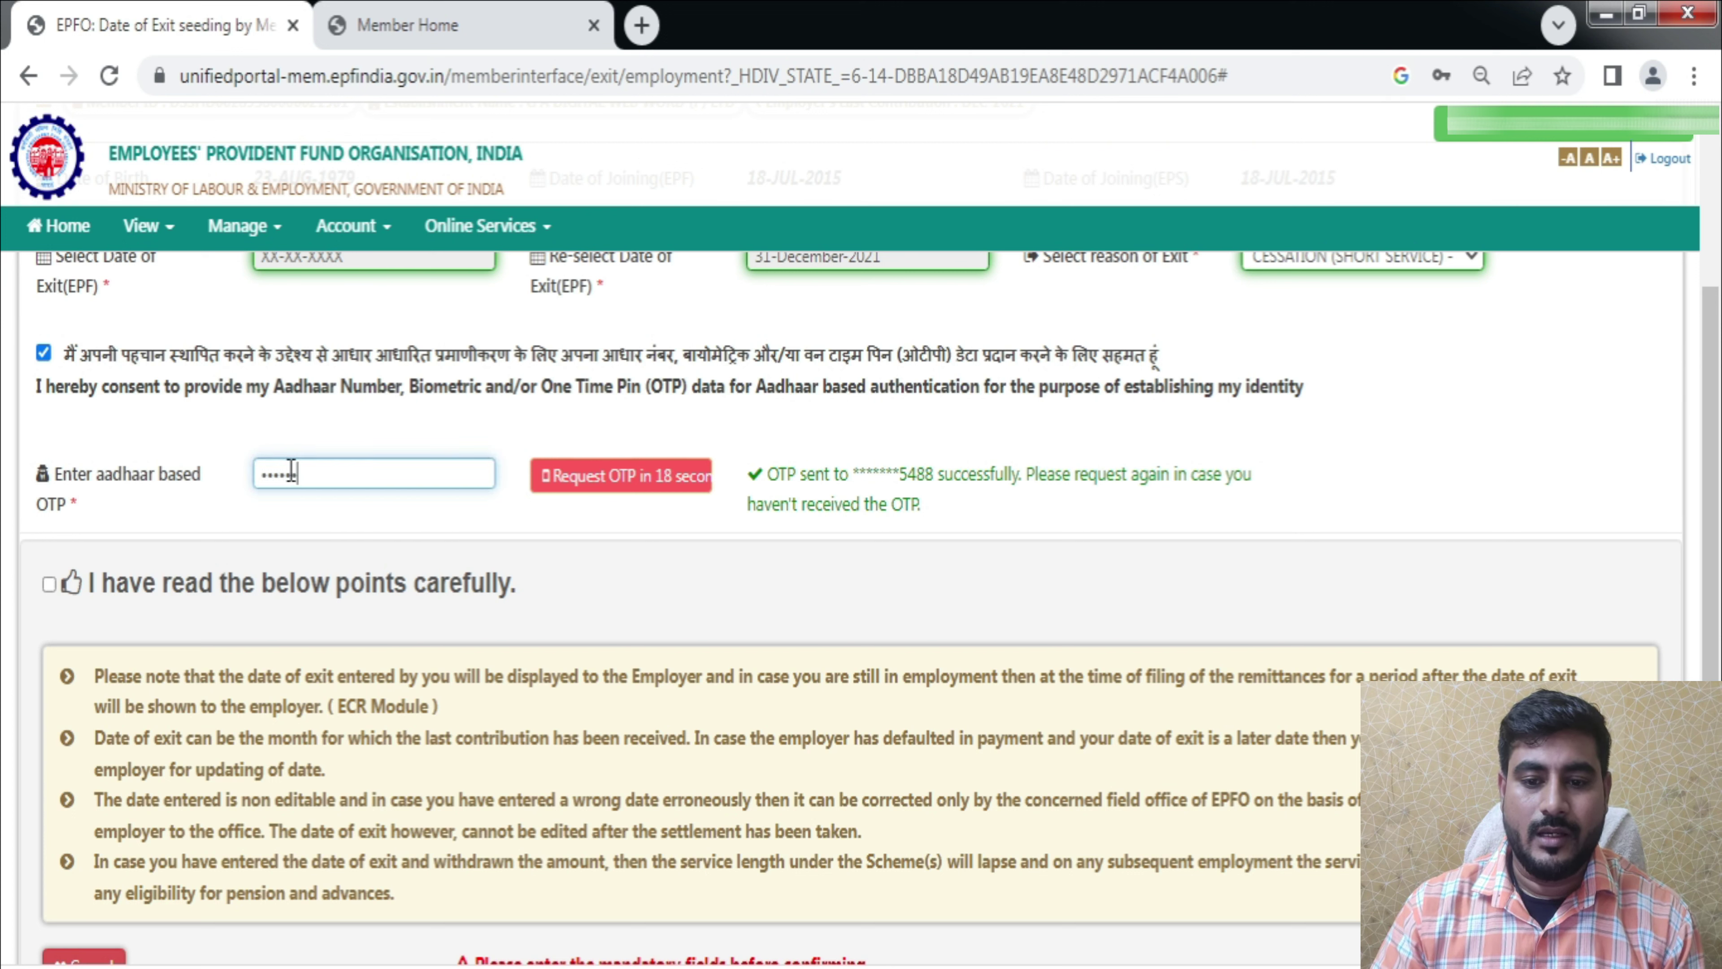
{"action": "left_click", "coordinate": [48, 585]}
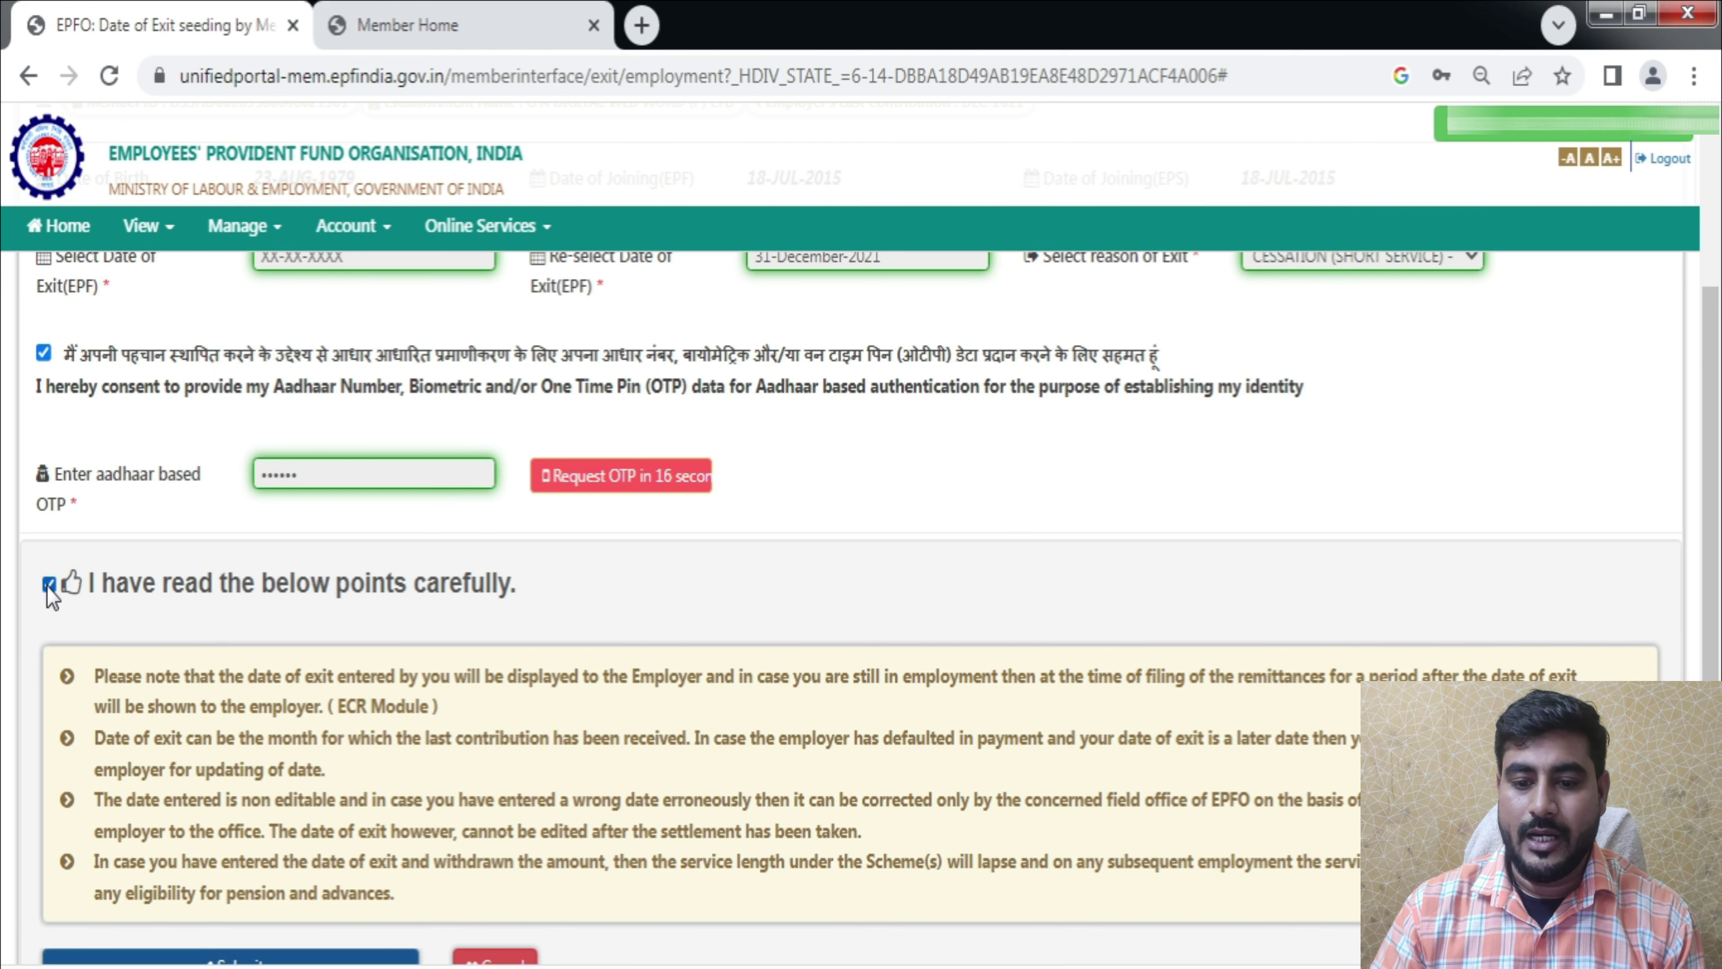
Step: Submit the completed Mark Exit form and dismiss the date of exit confirmation without updating
{"action": "scroll", "coordinate": [980, 726], "scroll_direction": "down", "scroll_amount": 3}
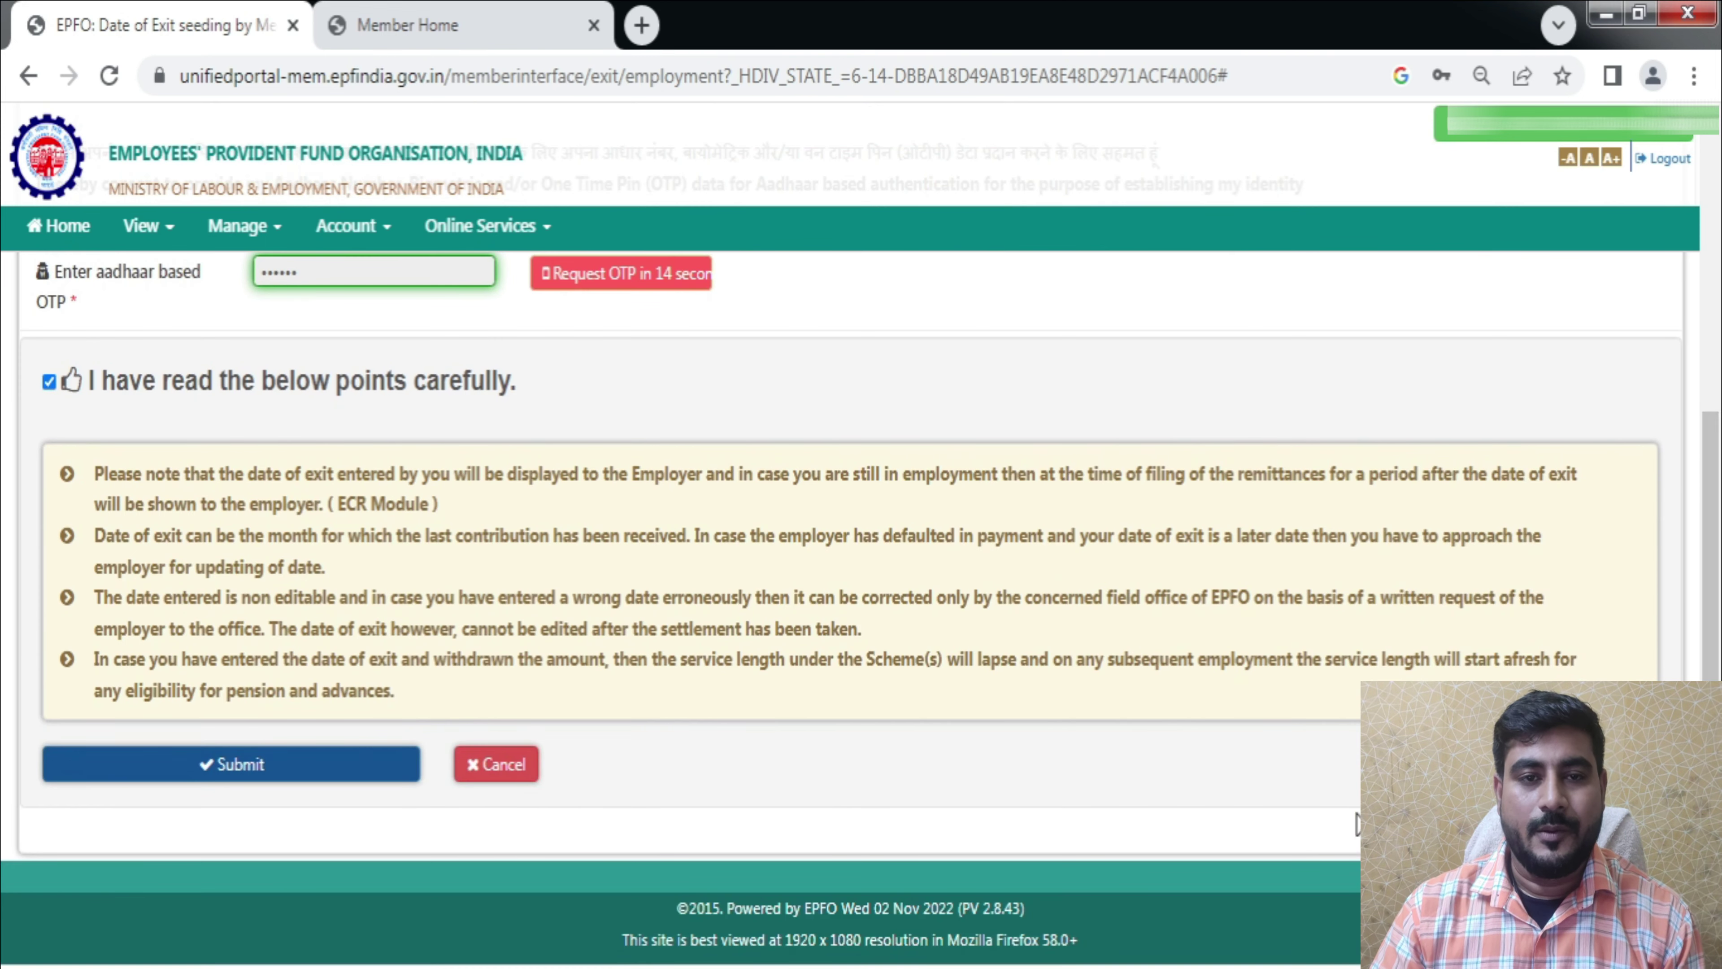
{"action": "left_click", "coordinate": [207, 766]}
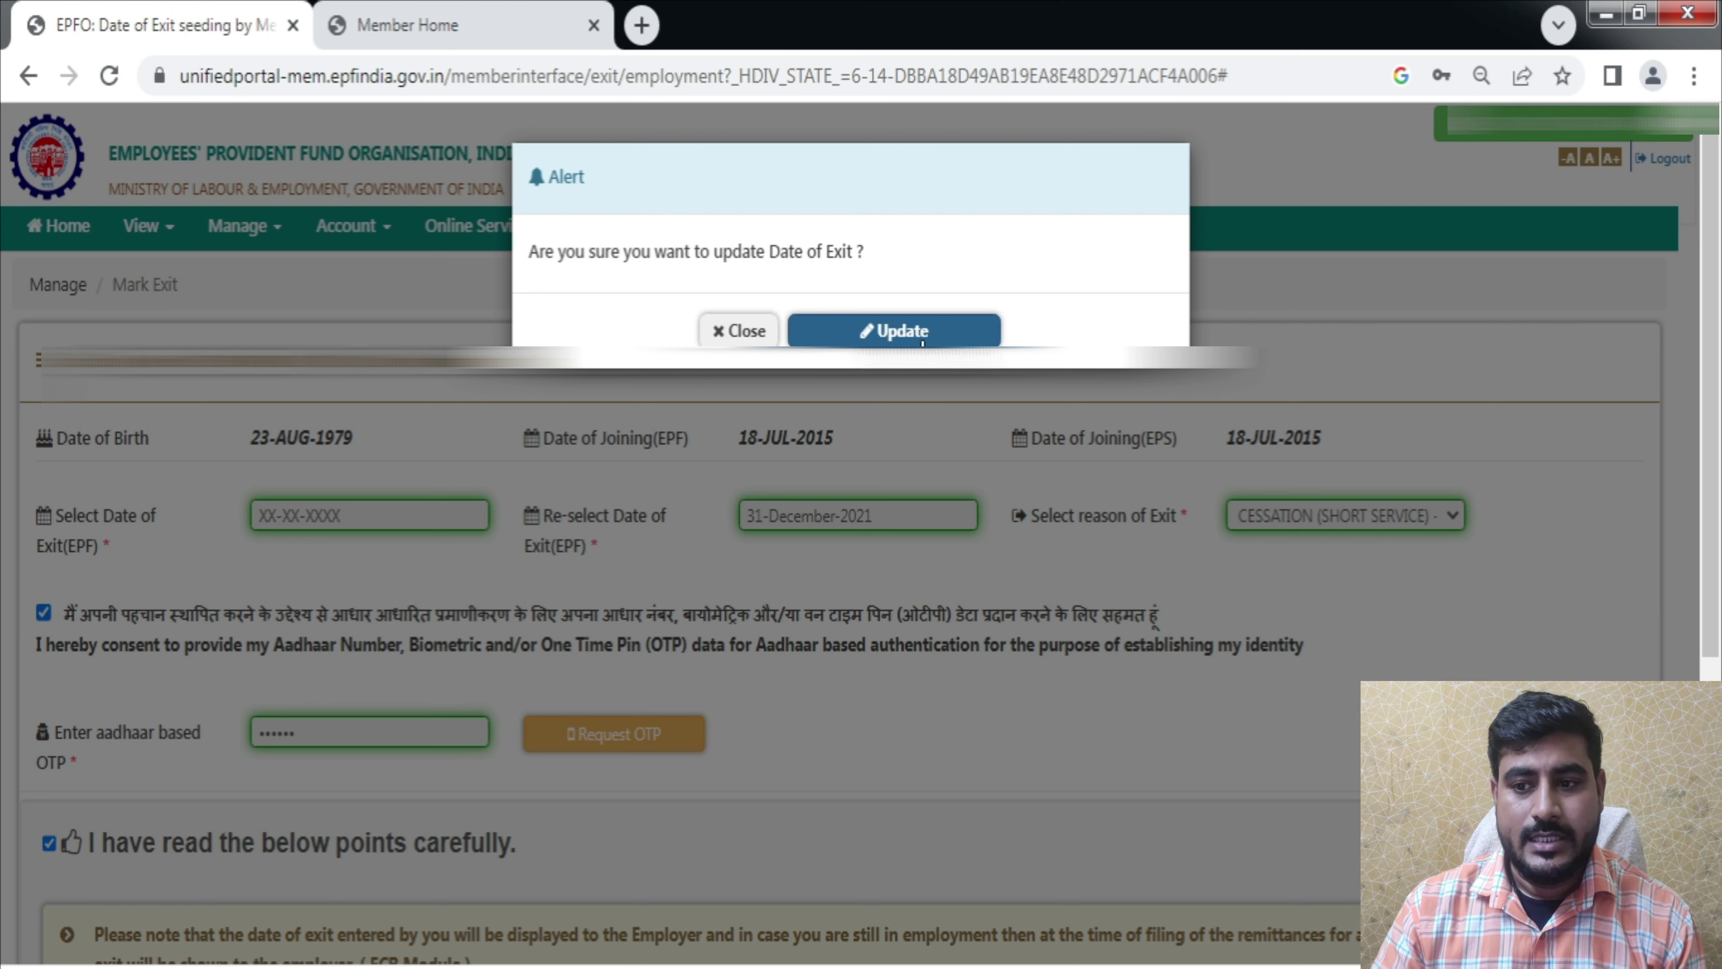
{"action": "left_click", "coordinate": [738, 330]}
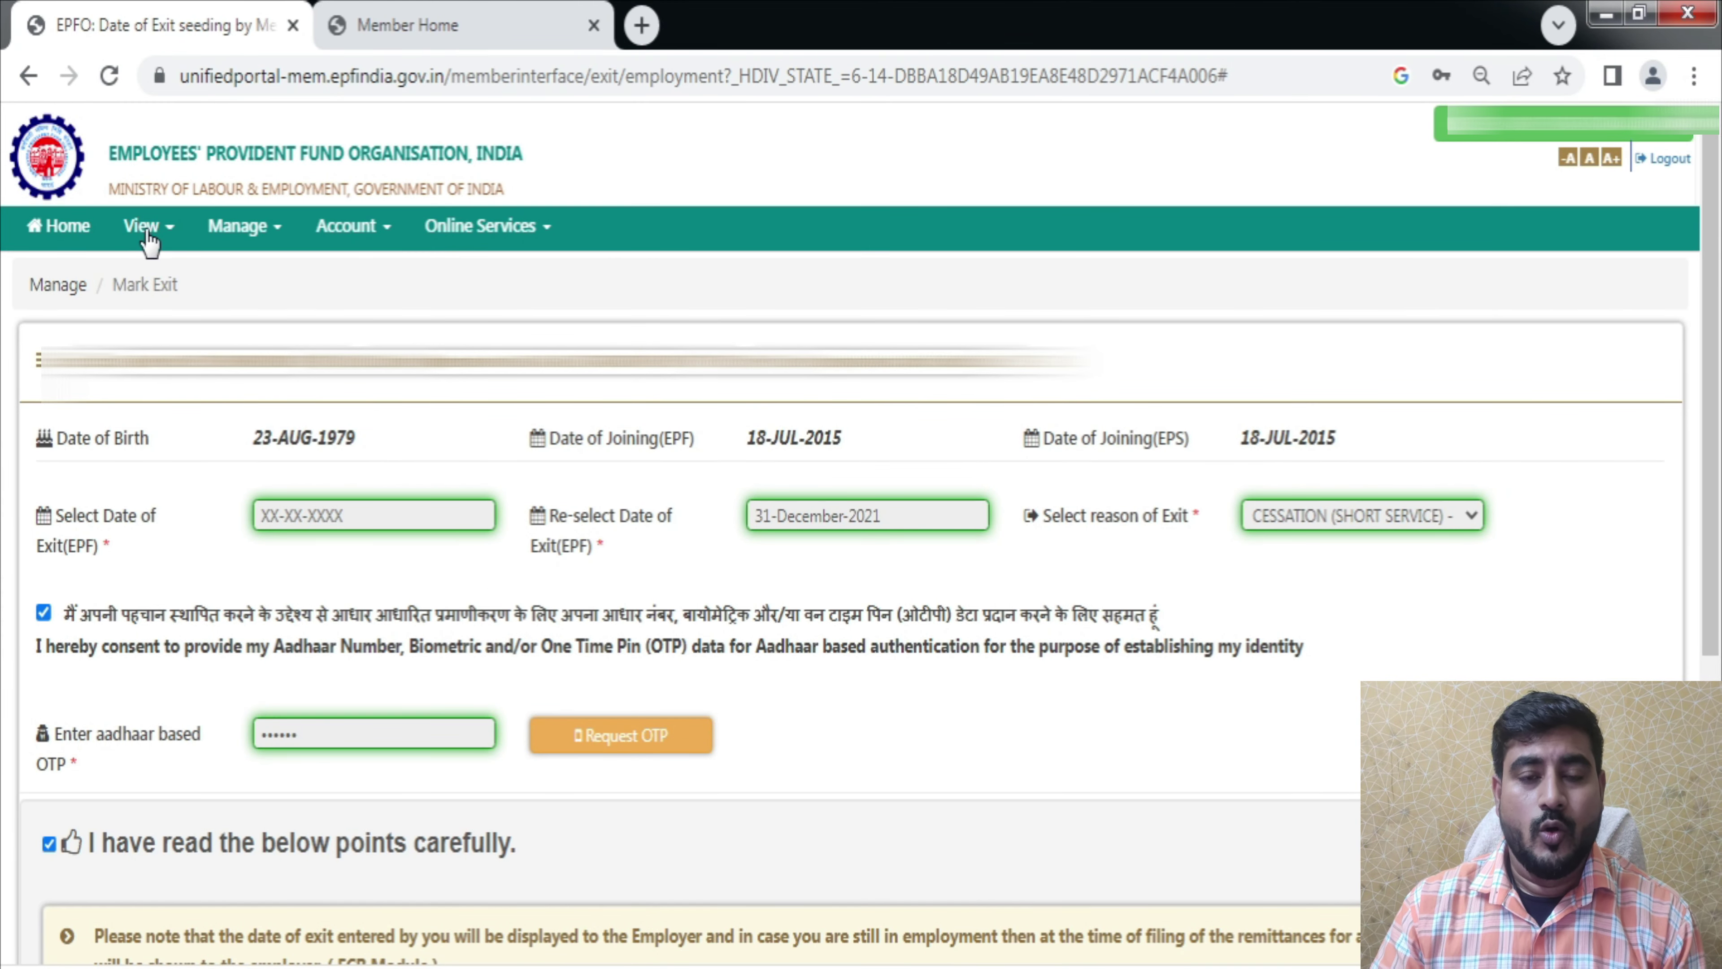
Step: Open the service history and check the EPS date of exit for the employment joined on 18/07/2015
{"action": "left_click", "coordinate": [148, 231]}
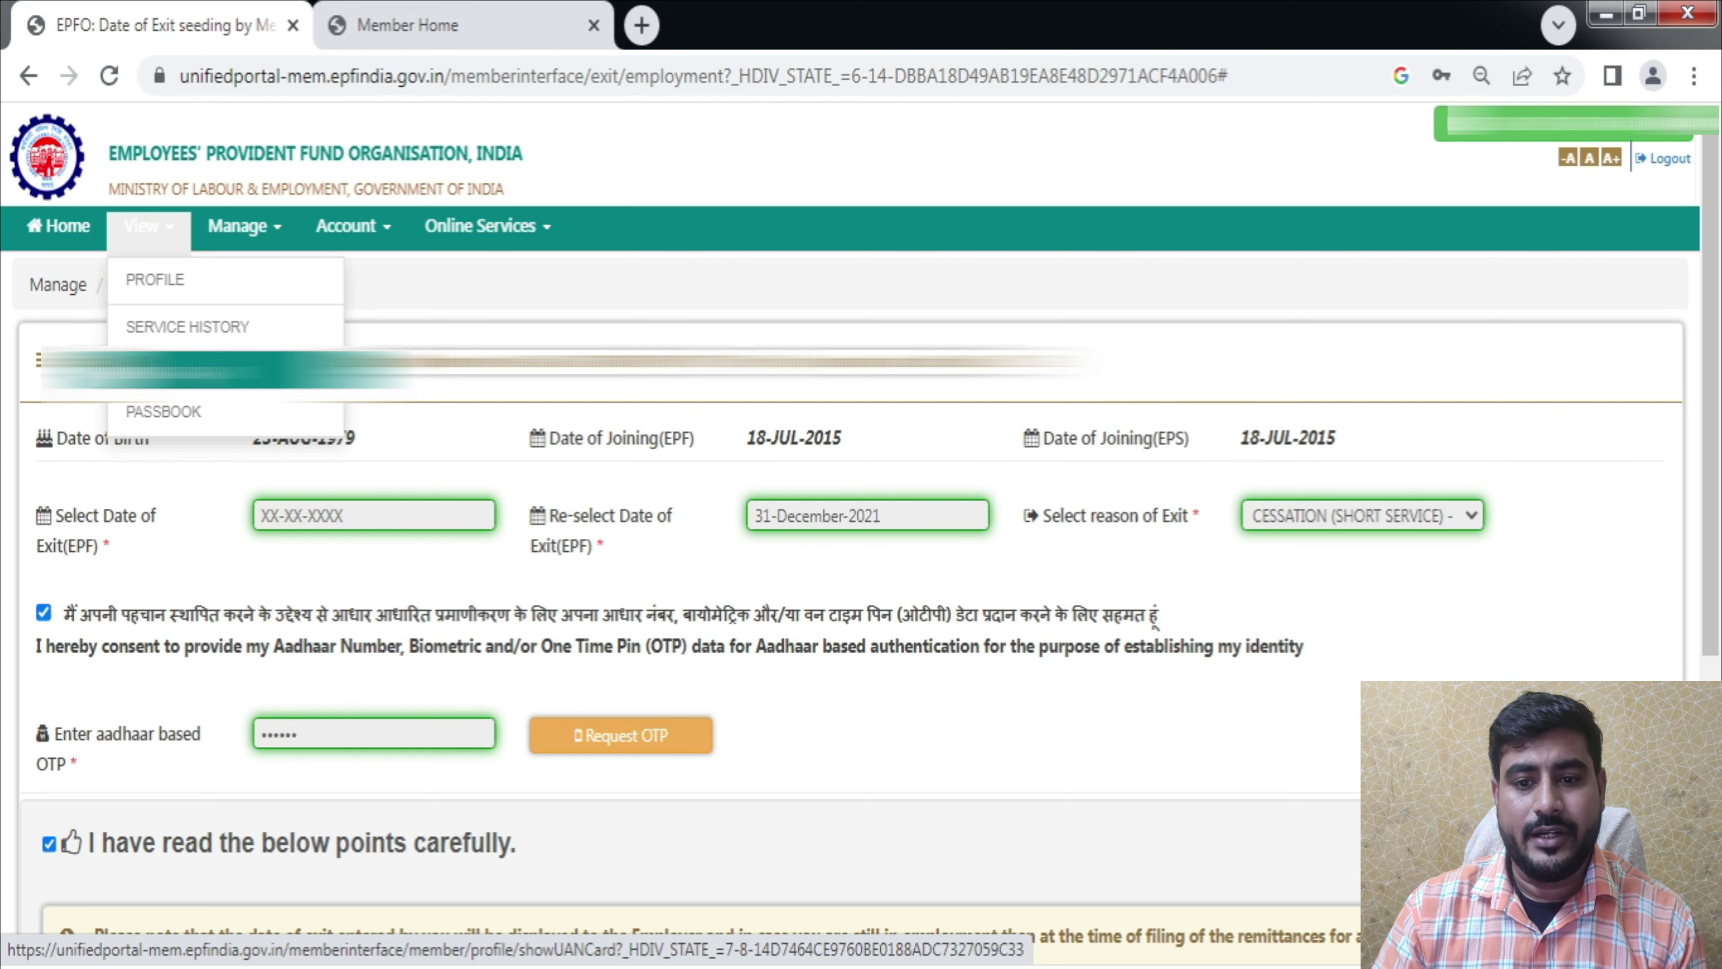
{"action": "left_click", "coordinate": [195, 319]}
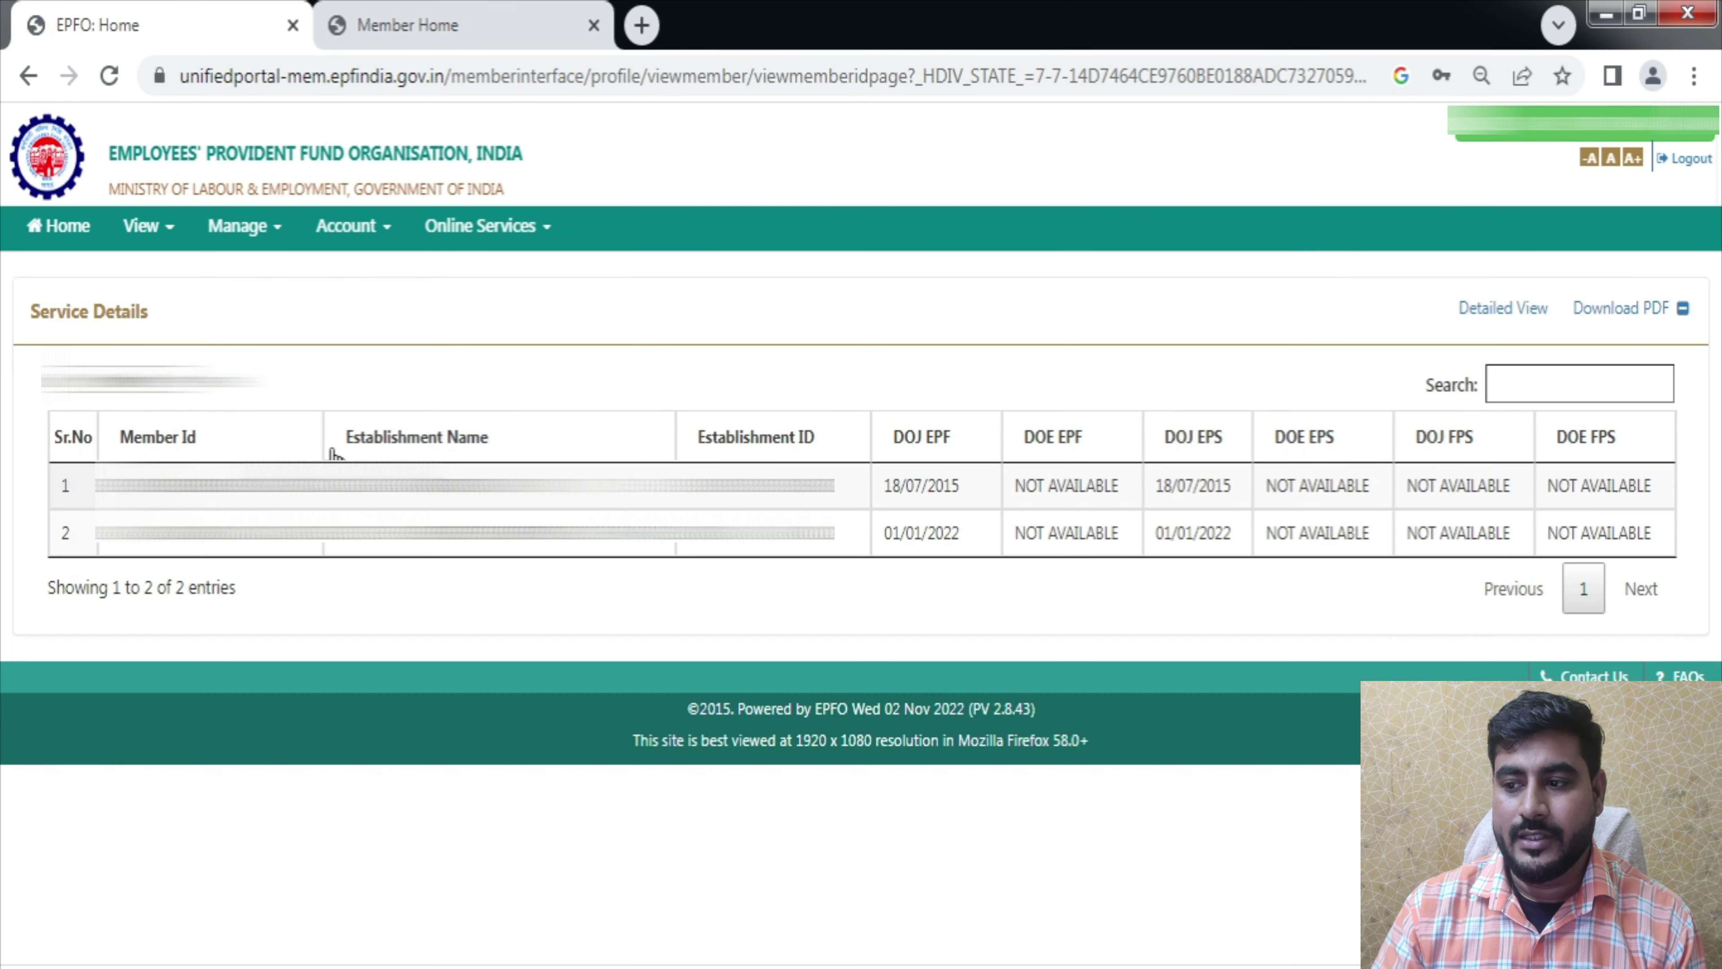
{"action": "left_click_drag", "start_coordinate": [1272, 484], "coordinate": [1376, 500]}
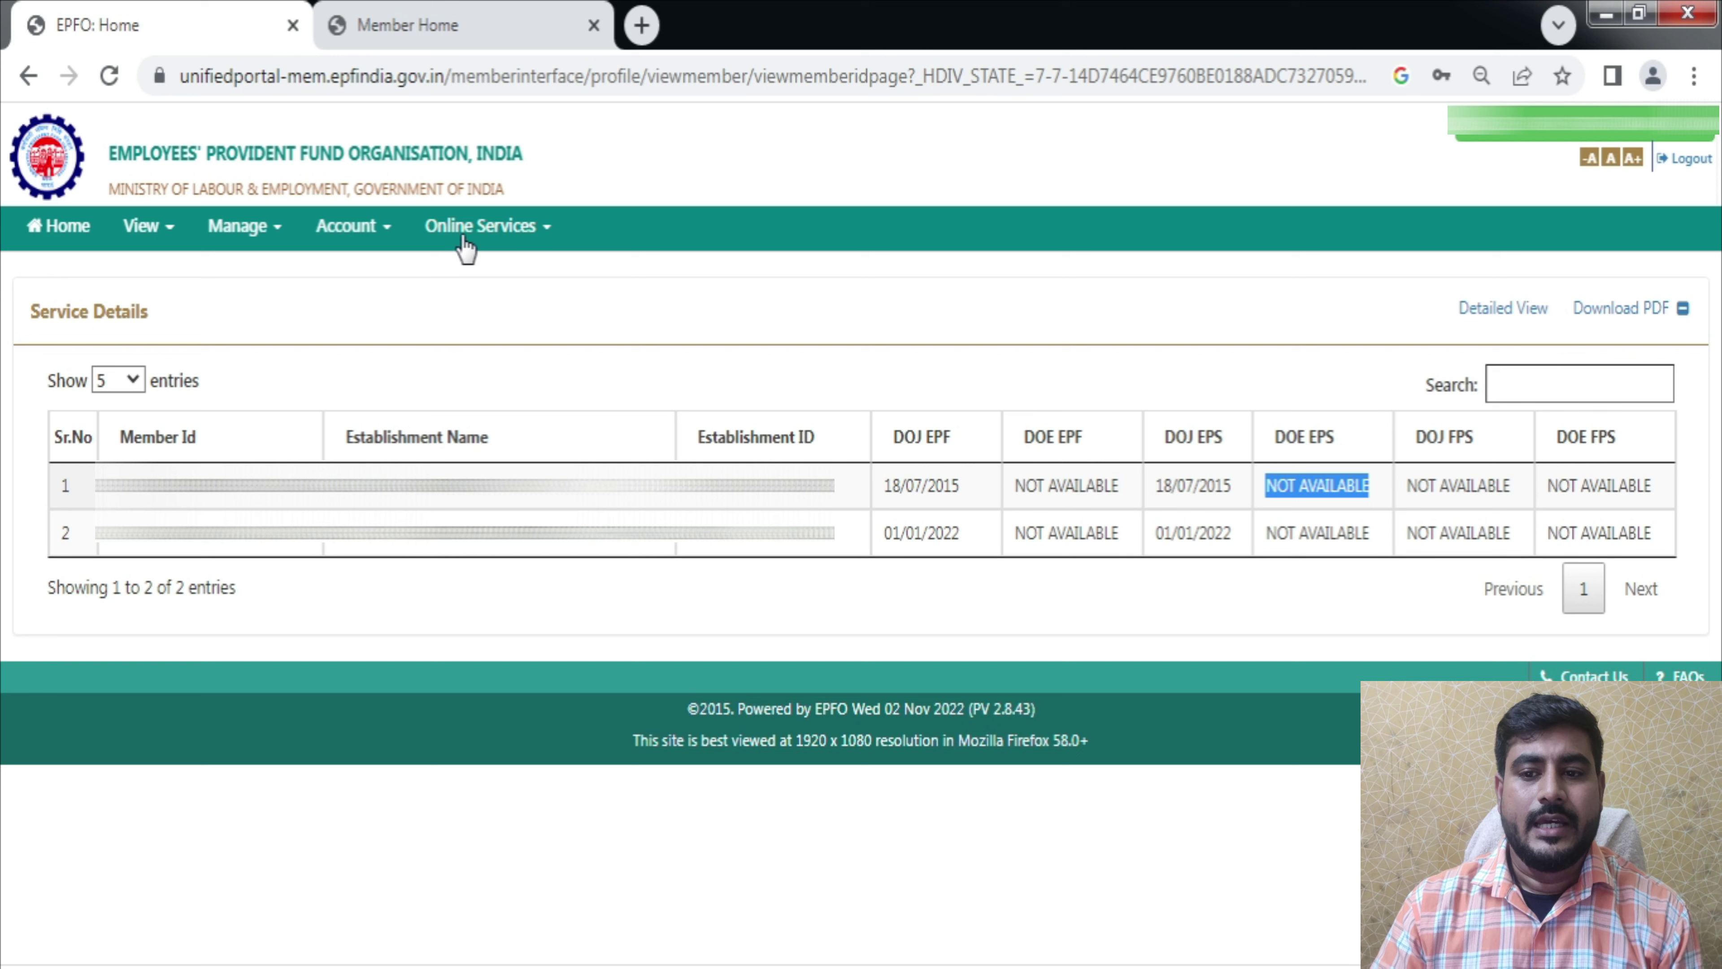
Step: Open the One Member - One EPF Account transfer request and review its personal, account details and Step 1 and Step 2 sections
{"action": "left_click", "coordinate": [480, 226]}
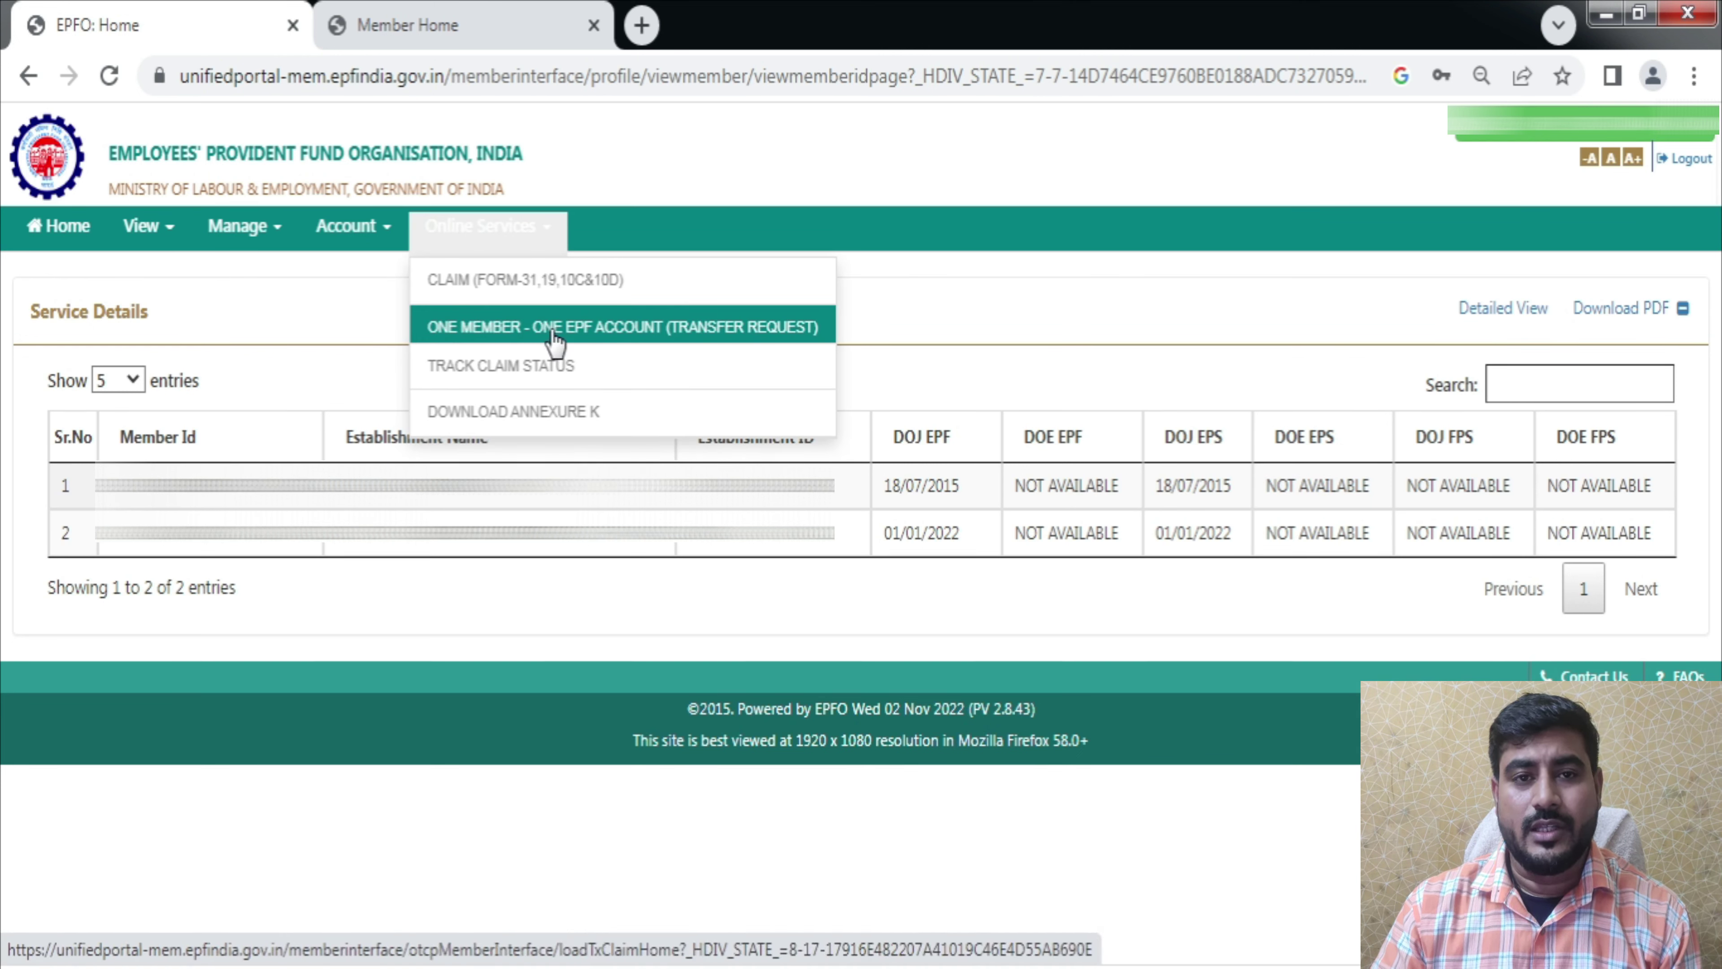
{"action": "left_click", "coordinate": [614, 339]}
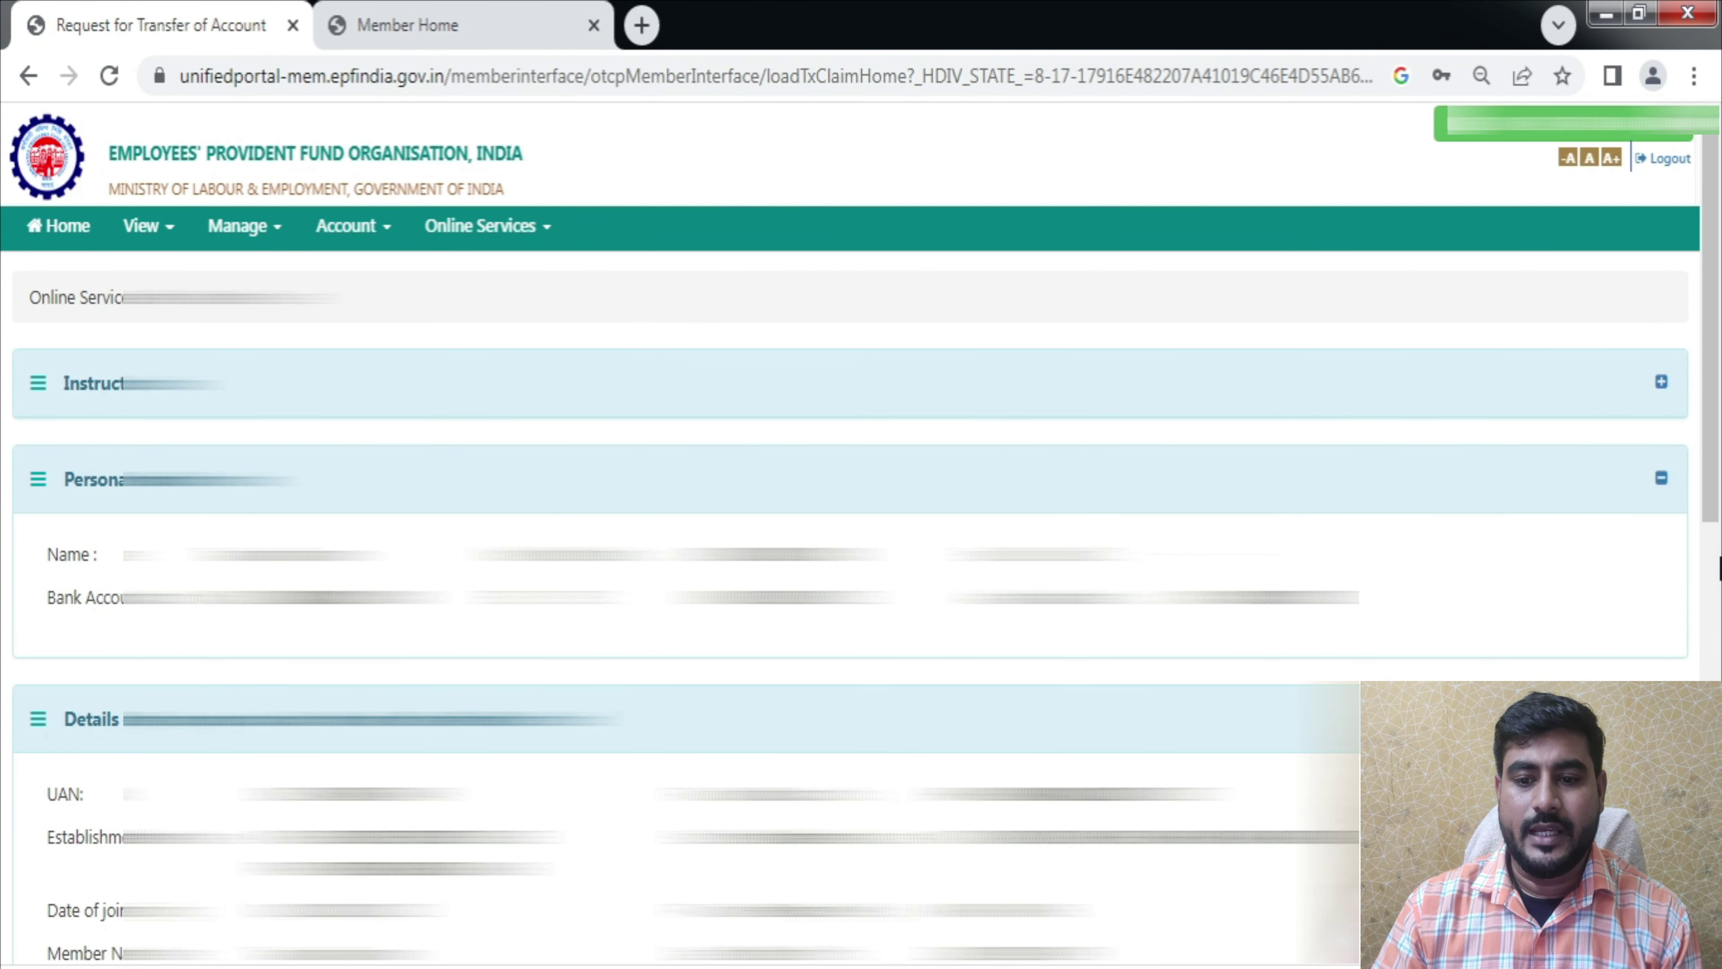
{"action": "scroll", "coordinate": [861, 542], "scroll_direction": "down", "scroll_amount": 10}
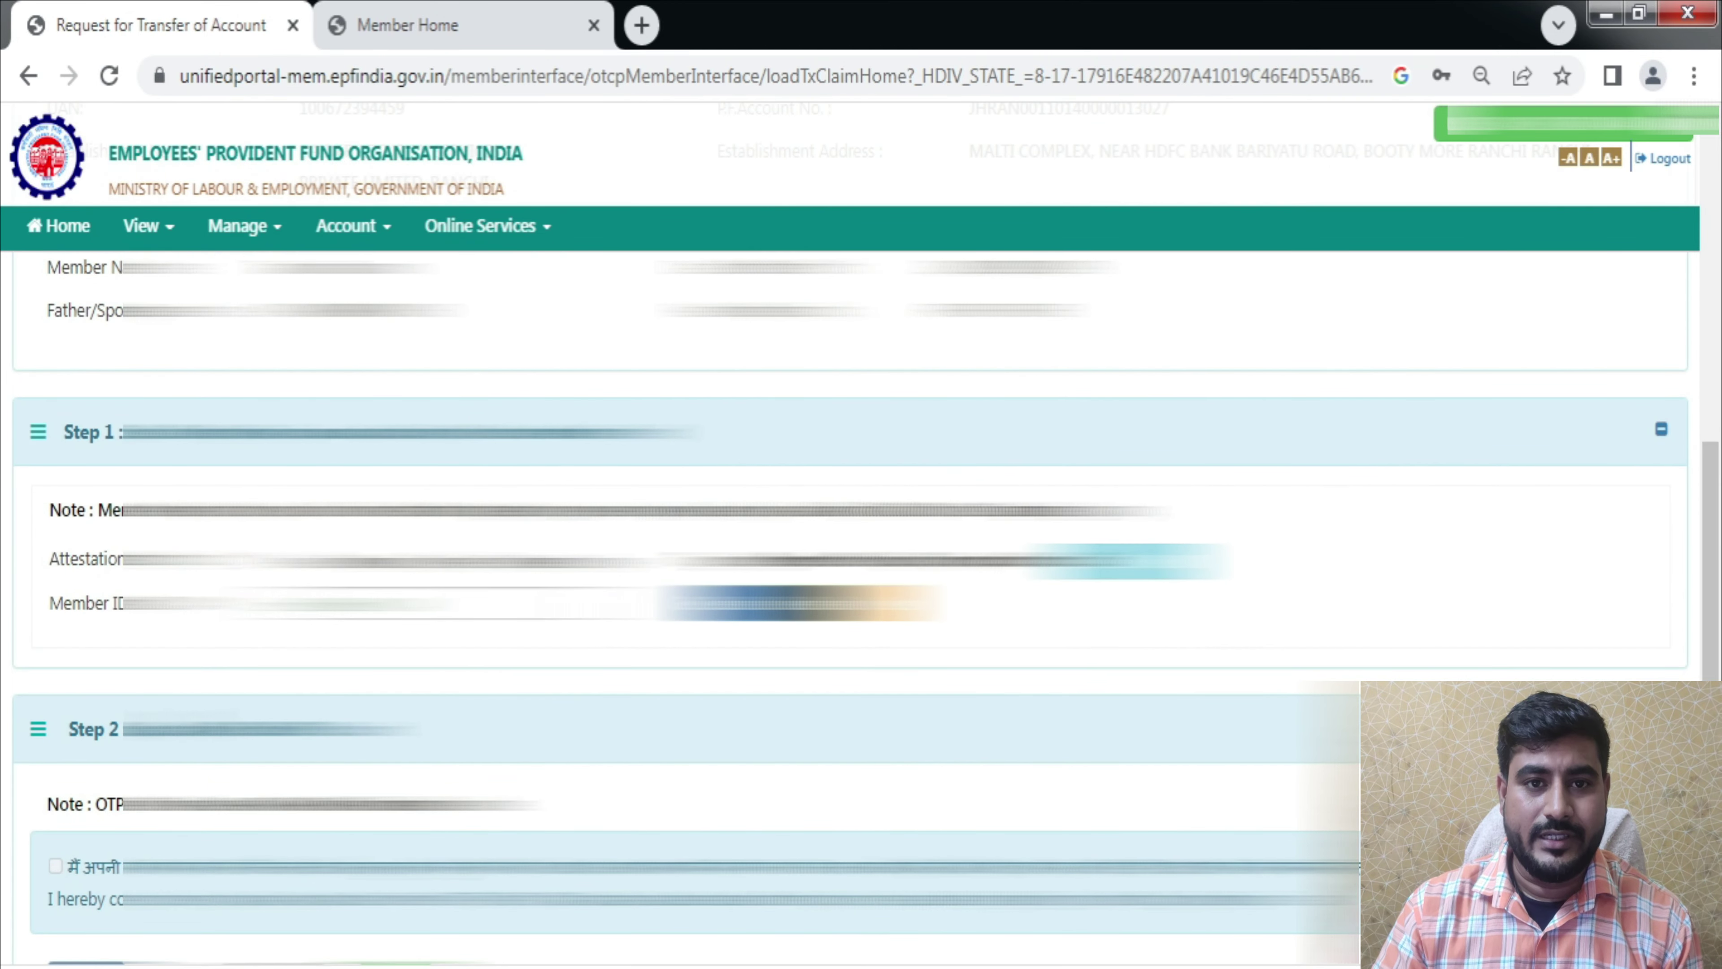
{"action": "scroll", "coordinate": [861, 542], "scroll_direction": "down", "scroll_amount": 3}
{"action": "left_click_drag", "start_coordinate": [1713, 711], "coordinate": [1719, 375]}
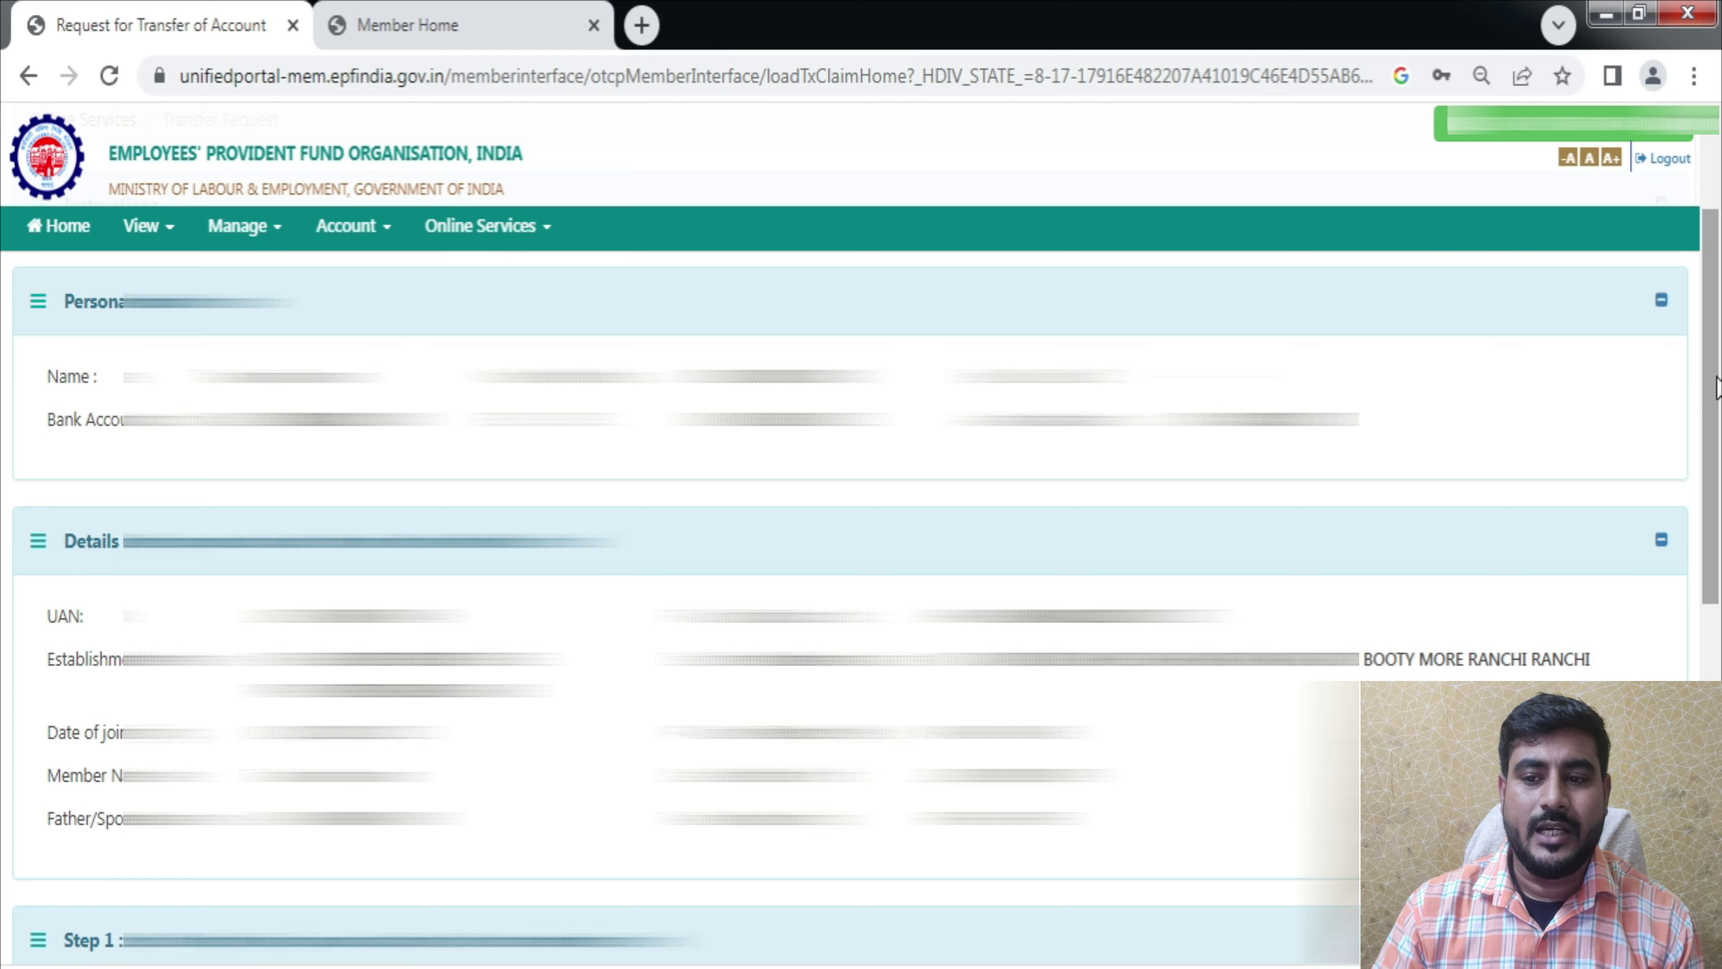
{"action": "mouse_move", "coordinate": [1718, 498]}
{"action": "left_mouse_down"}
{"action": "mouse_move", "coordinate": [1719, 643]}
{"action": "mouse_move", "coordinate": [1719, 489]}
{"action": "left_mouse_up"}
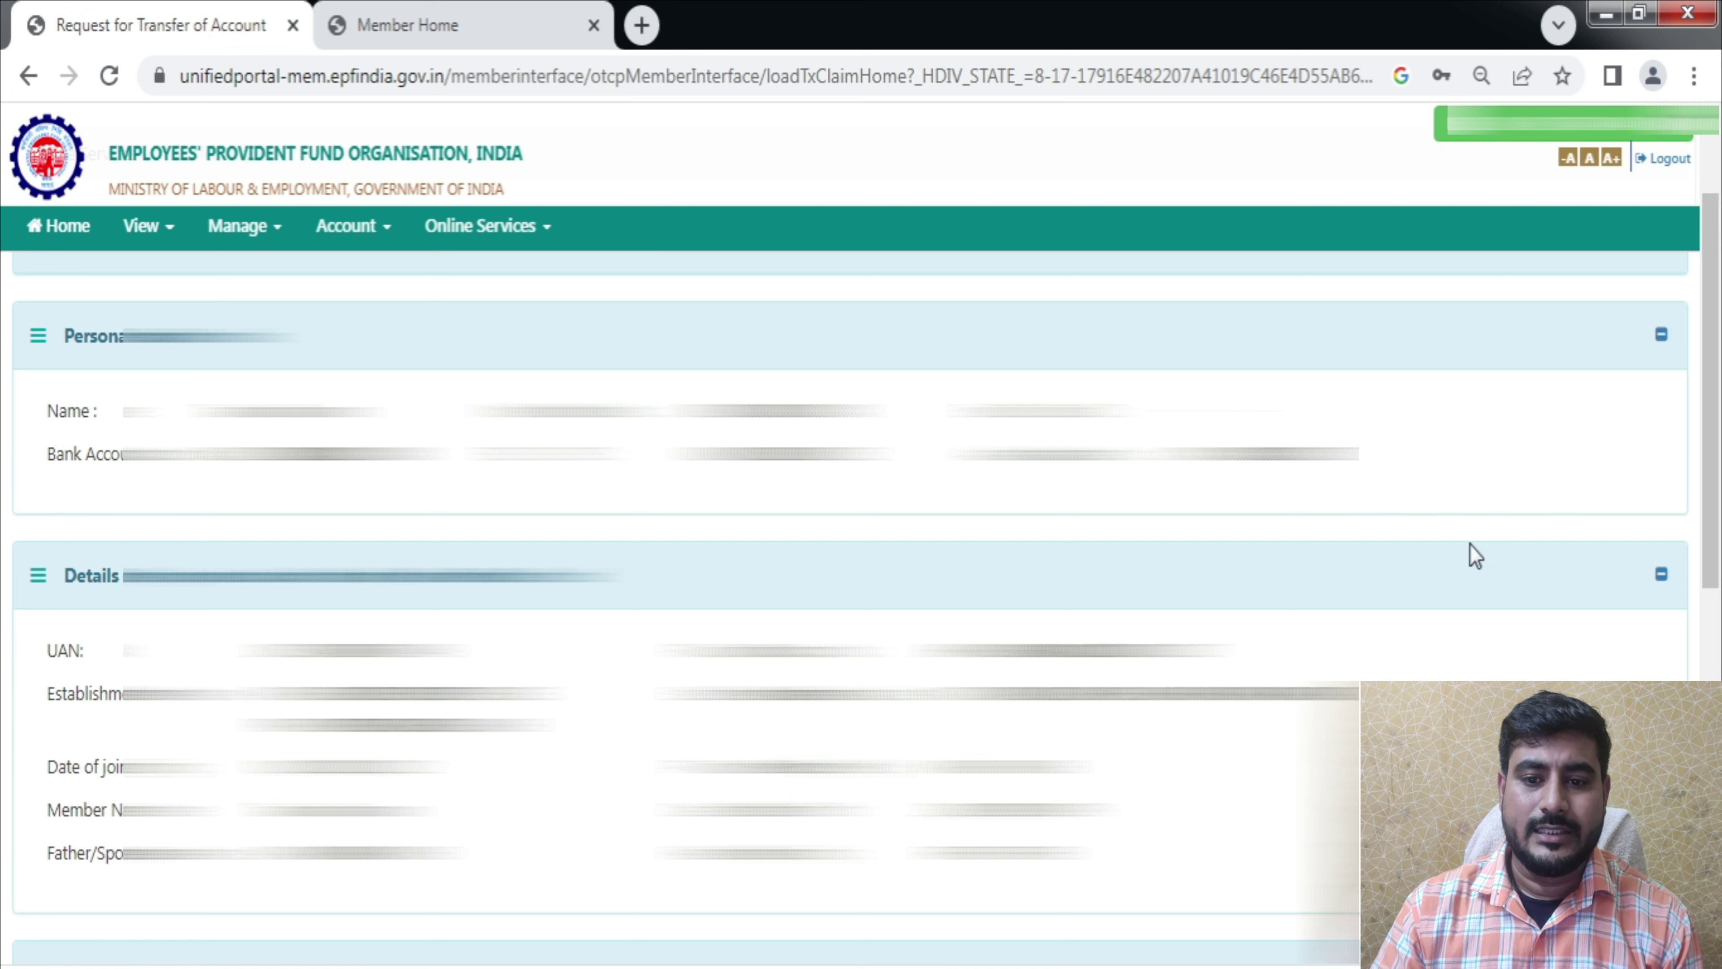
Step: Open the KYC page, view and close the blank bank details form, and review the active, pending and rejected KYC records
{"action": "left_click", "coordinate": [227, 232]}
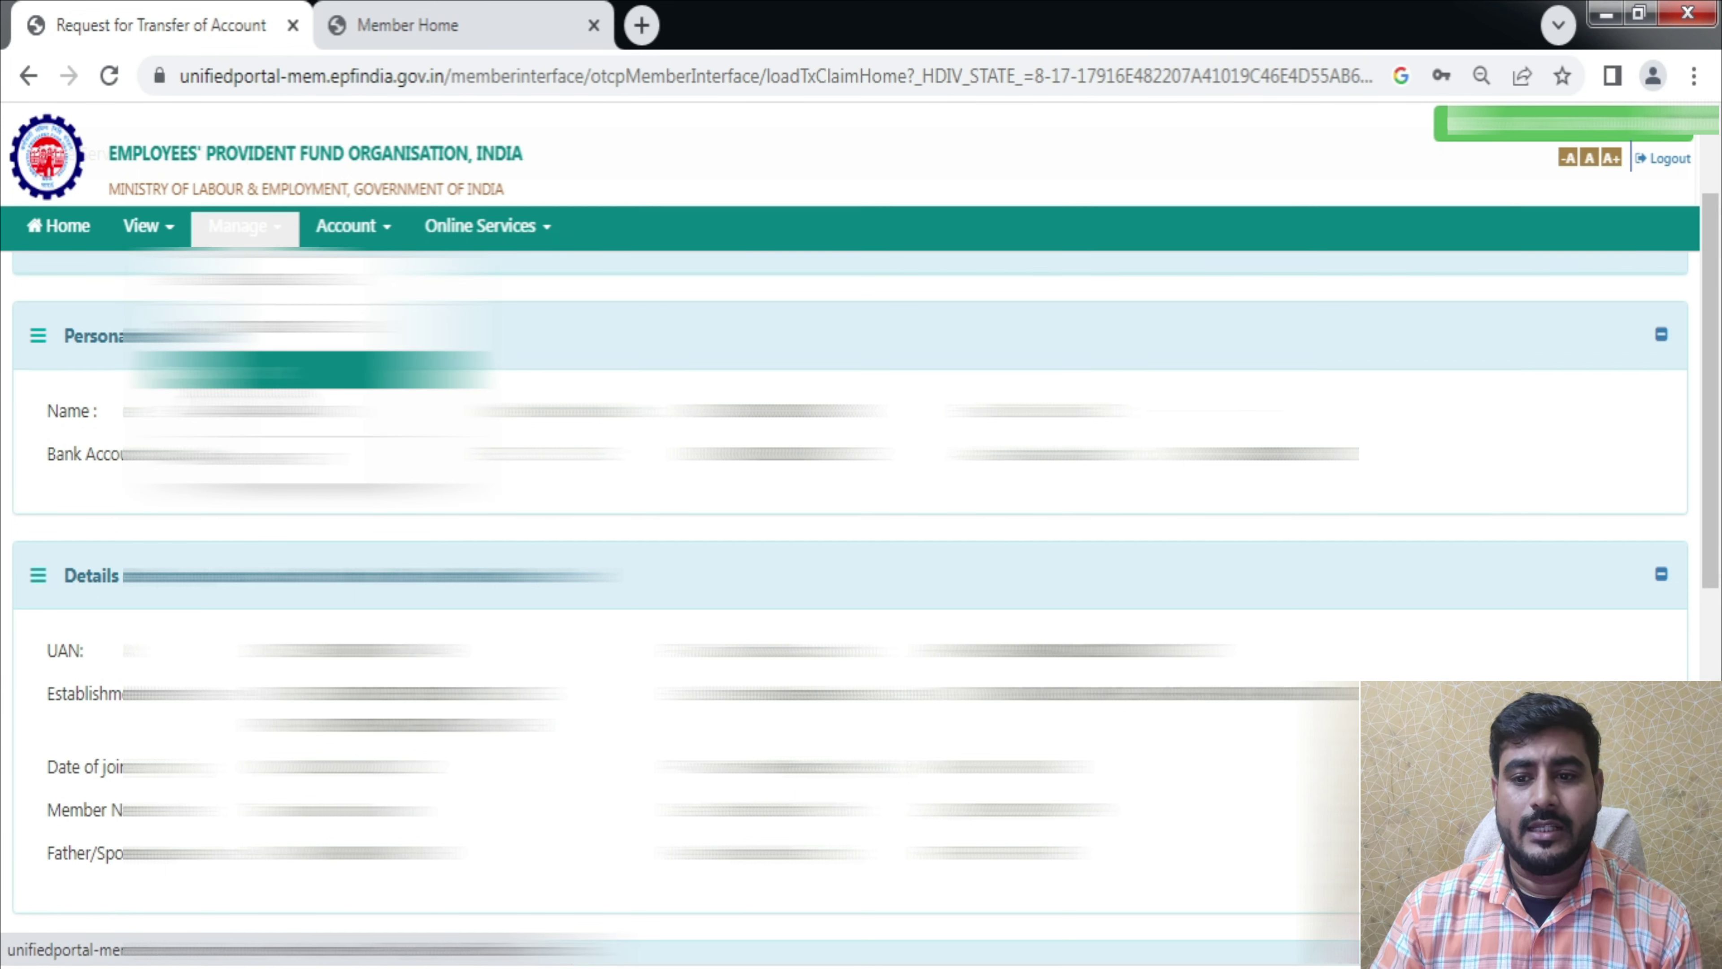
{"action": "left_click", "coordinate": [312, 370]}
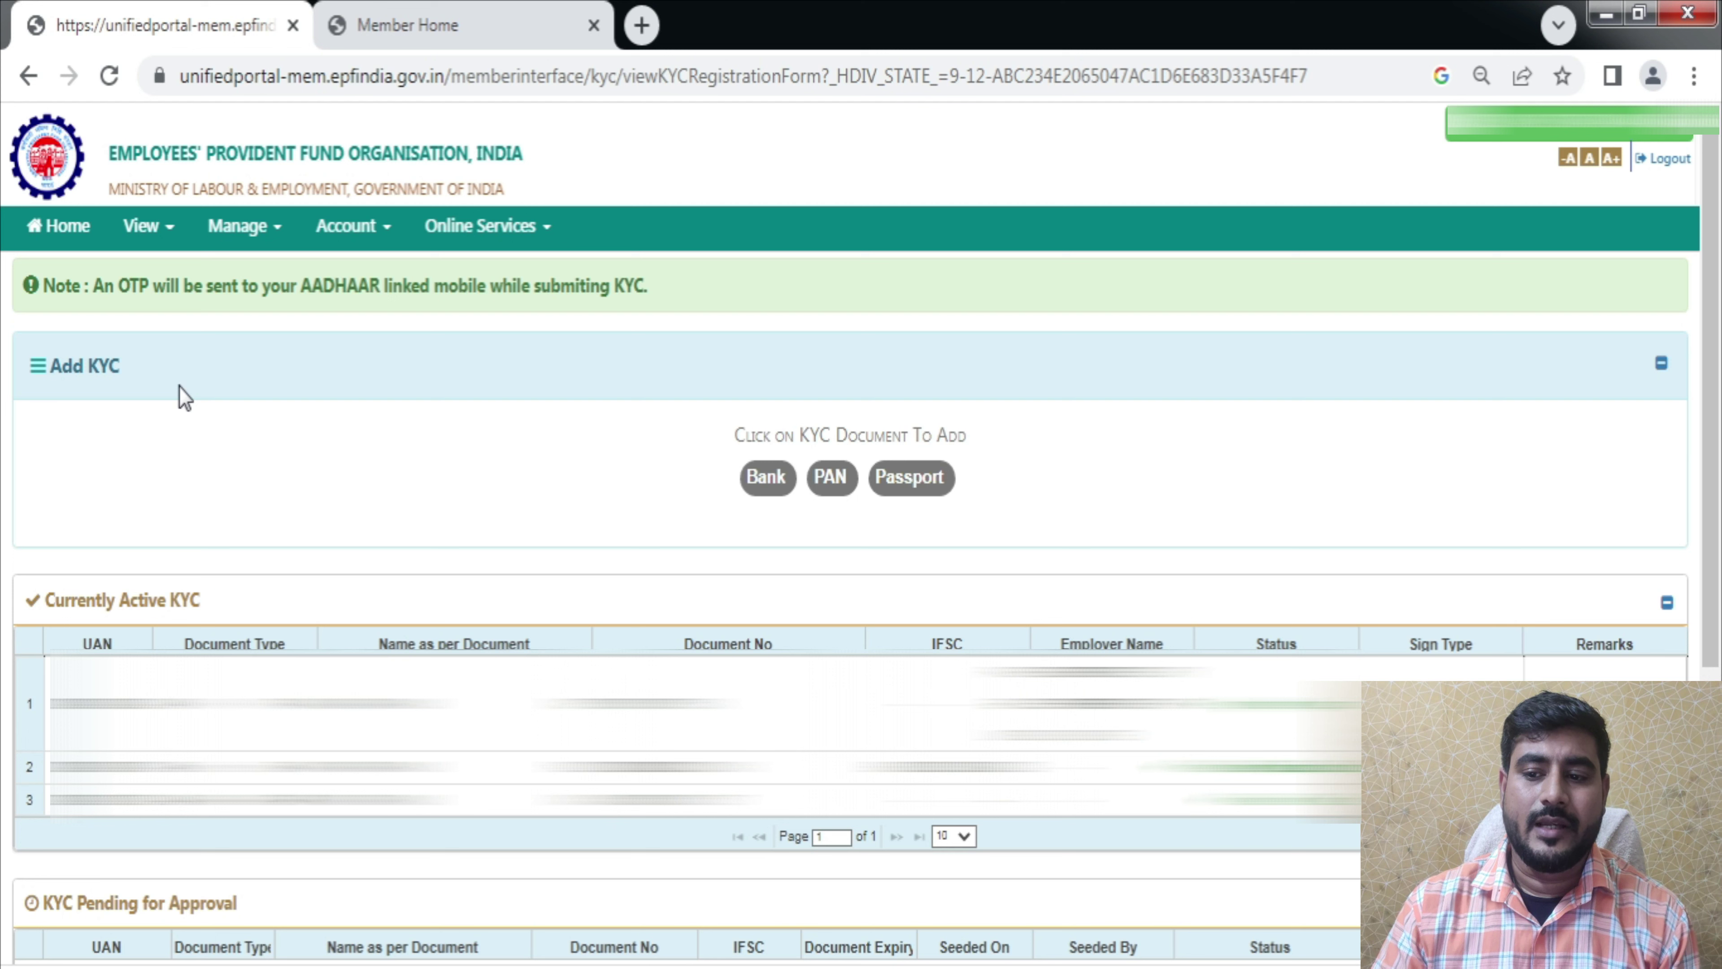
{"action": "left_click", "coordinate": [757, 478]}
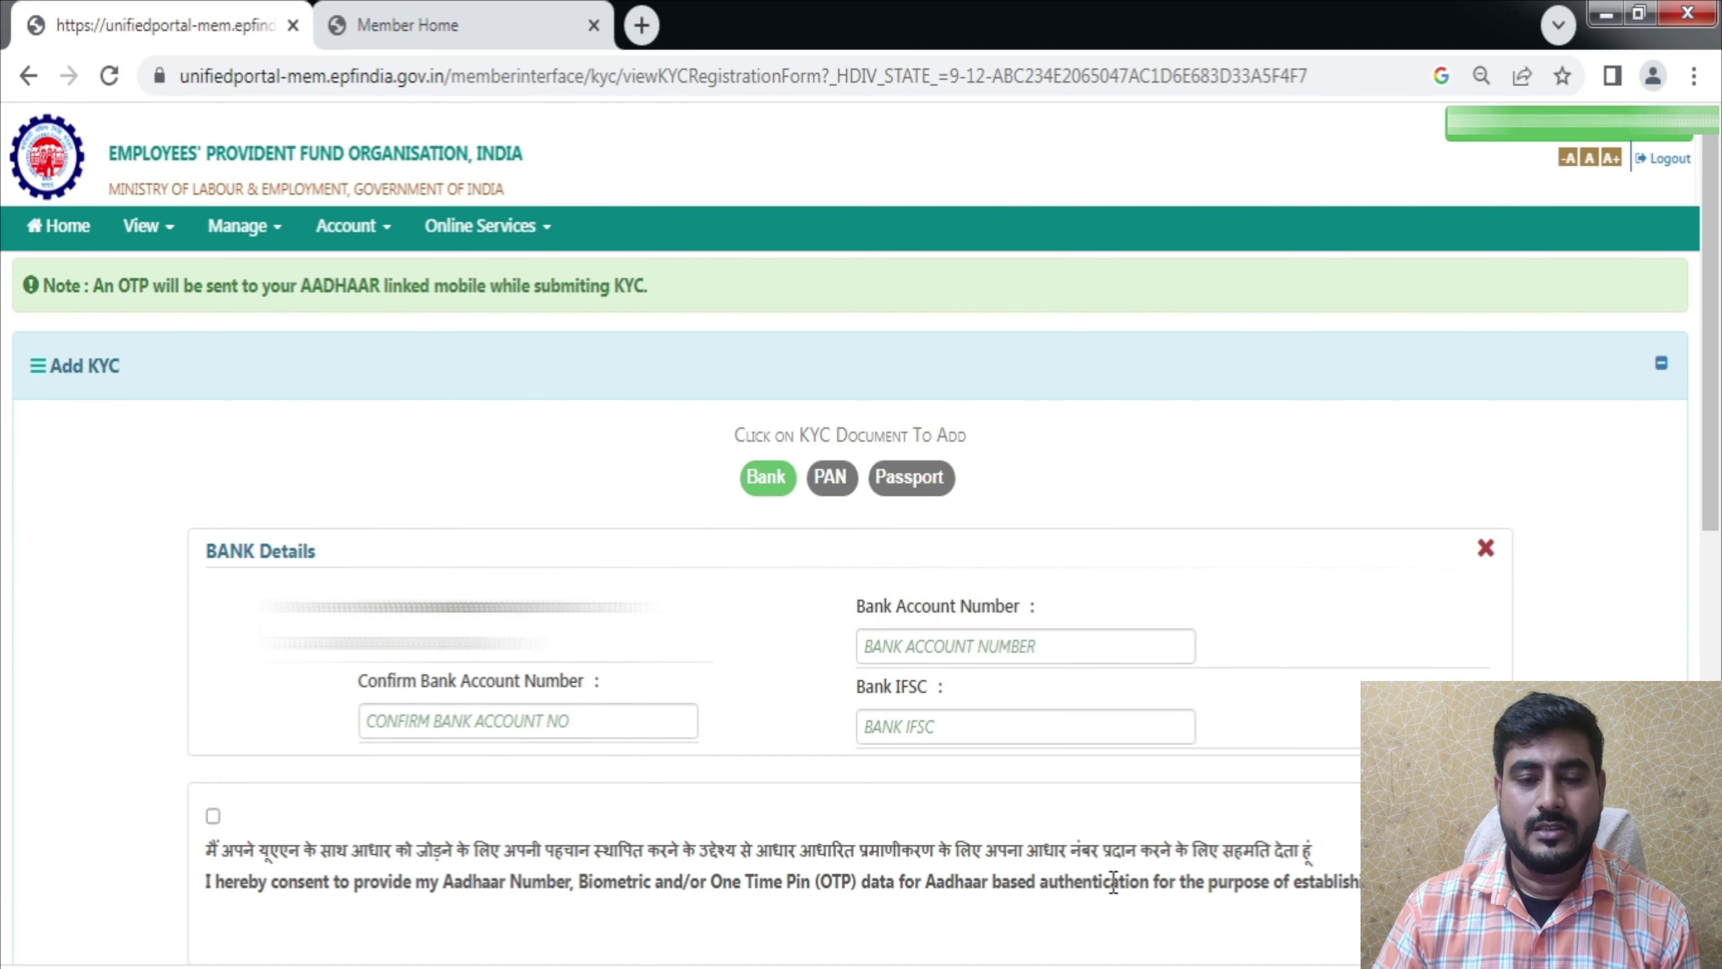
{"action": "left_click", "coordinate": [1483, 547]}
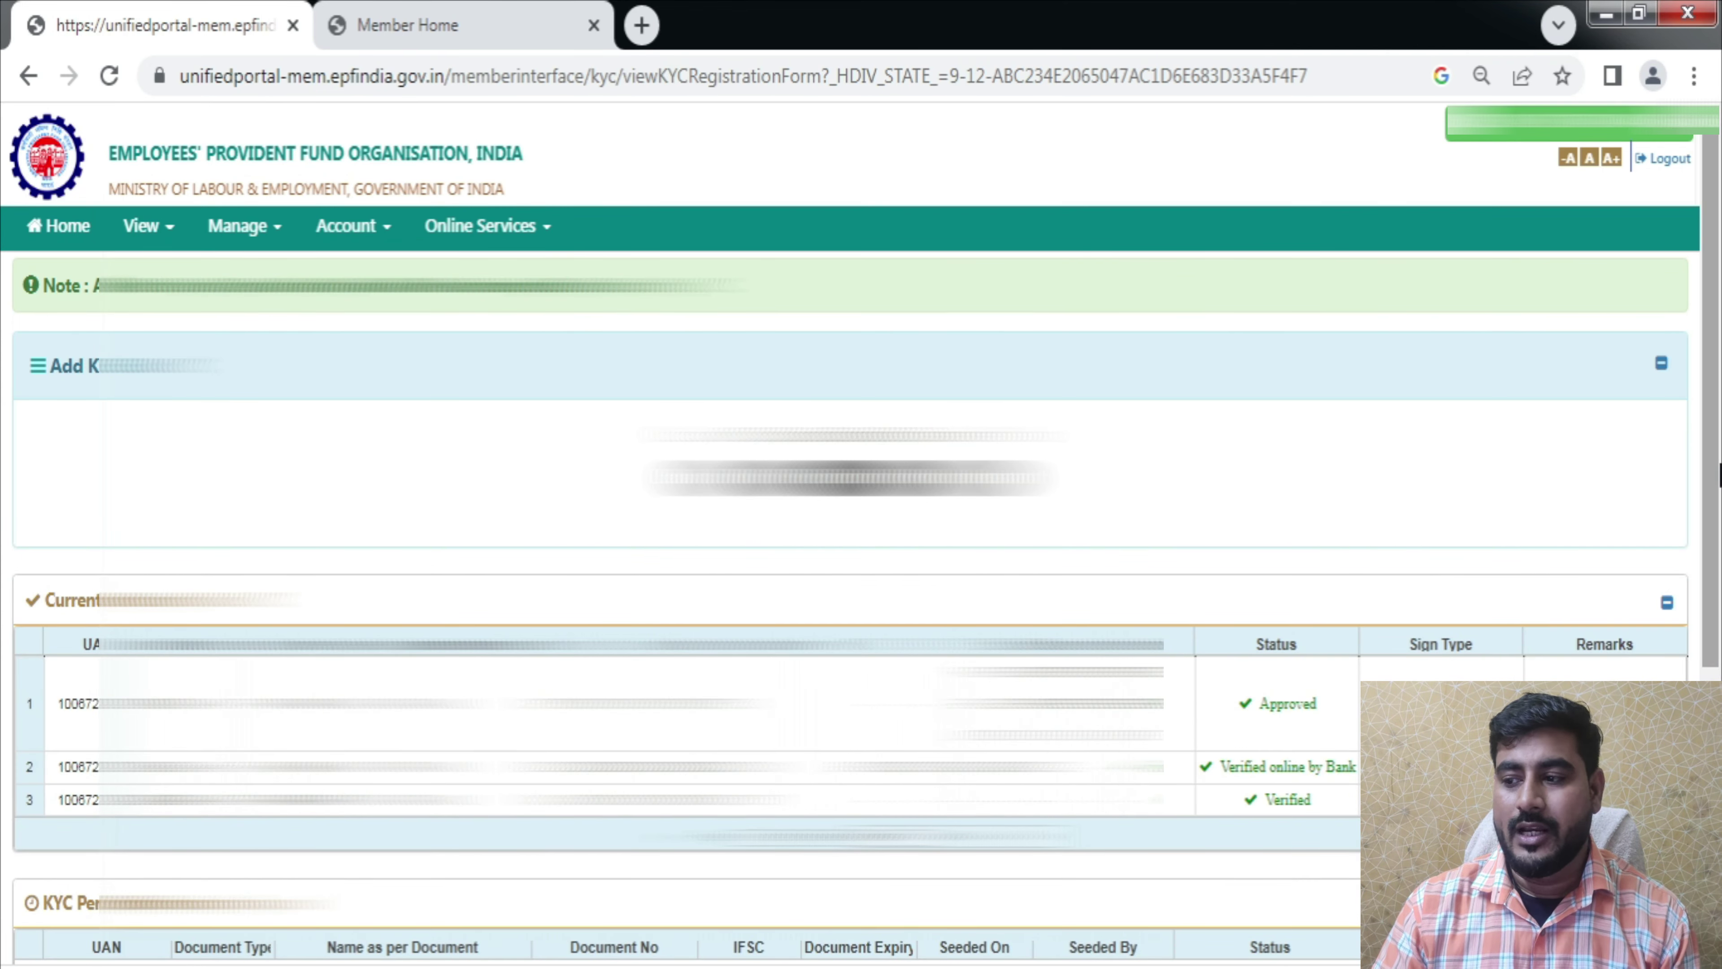
{"action": "scroll", "coordinate": [1421, 551], "scroll_direction": "down", "scroll_amount": 5}
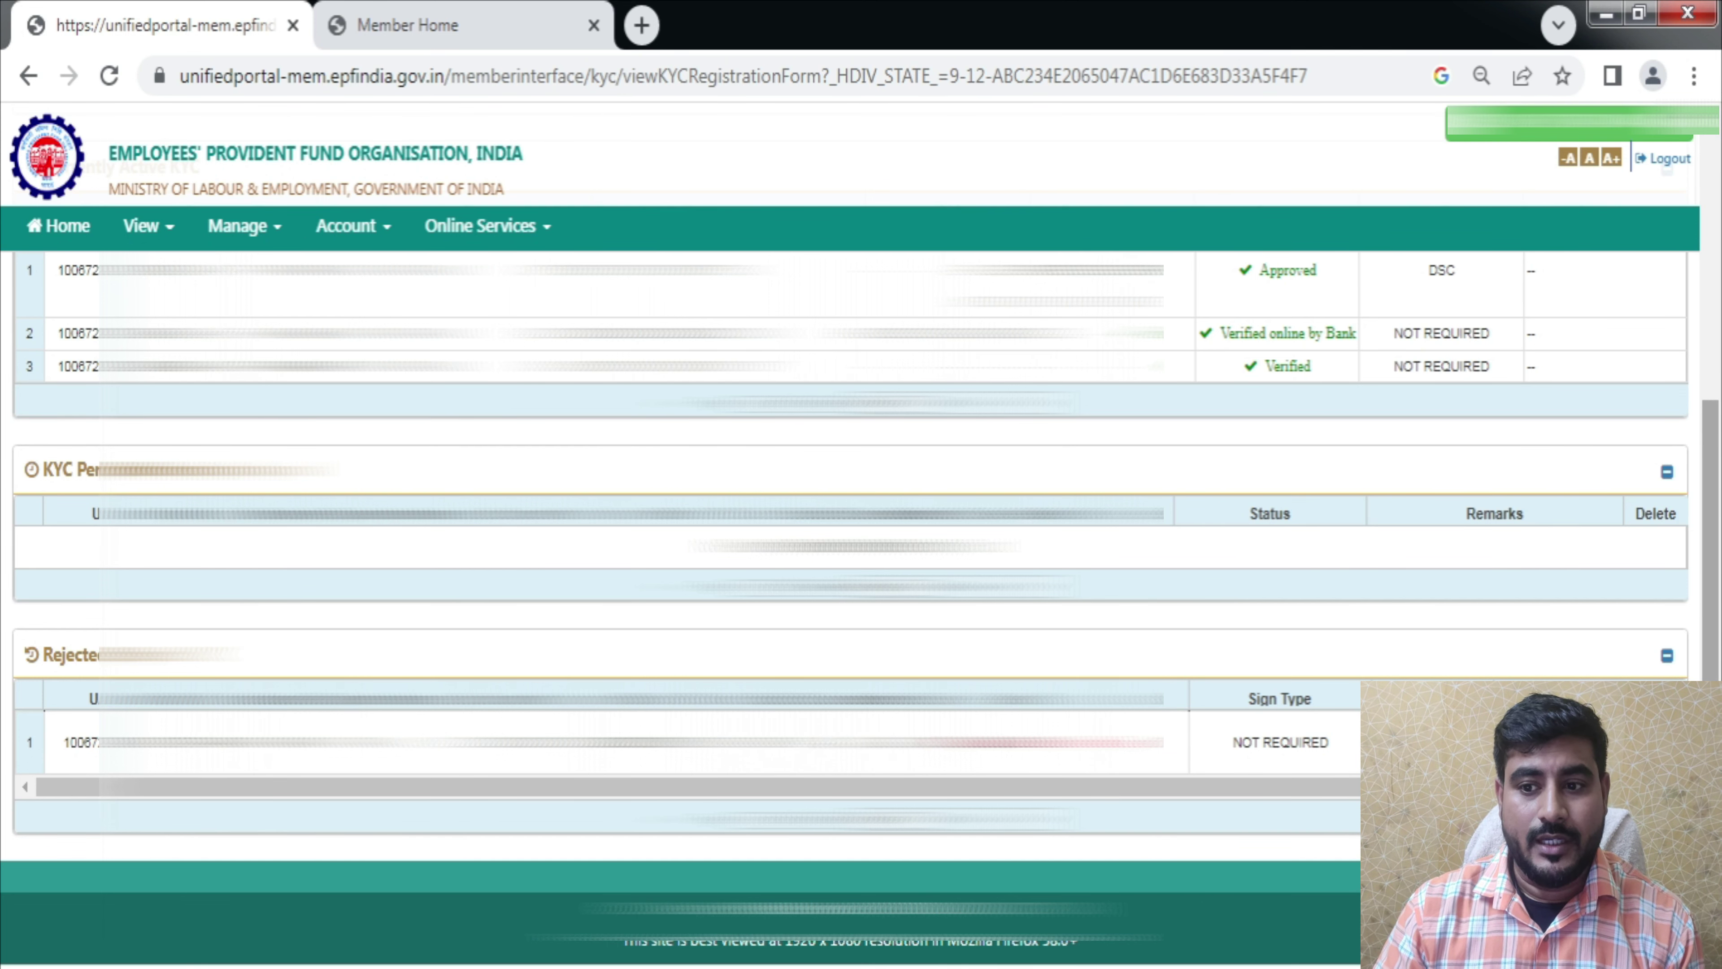
{"action": "scroll", "coordinate": [1406, 667], "scroll_direction": "up", "scroll_amount": 2}
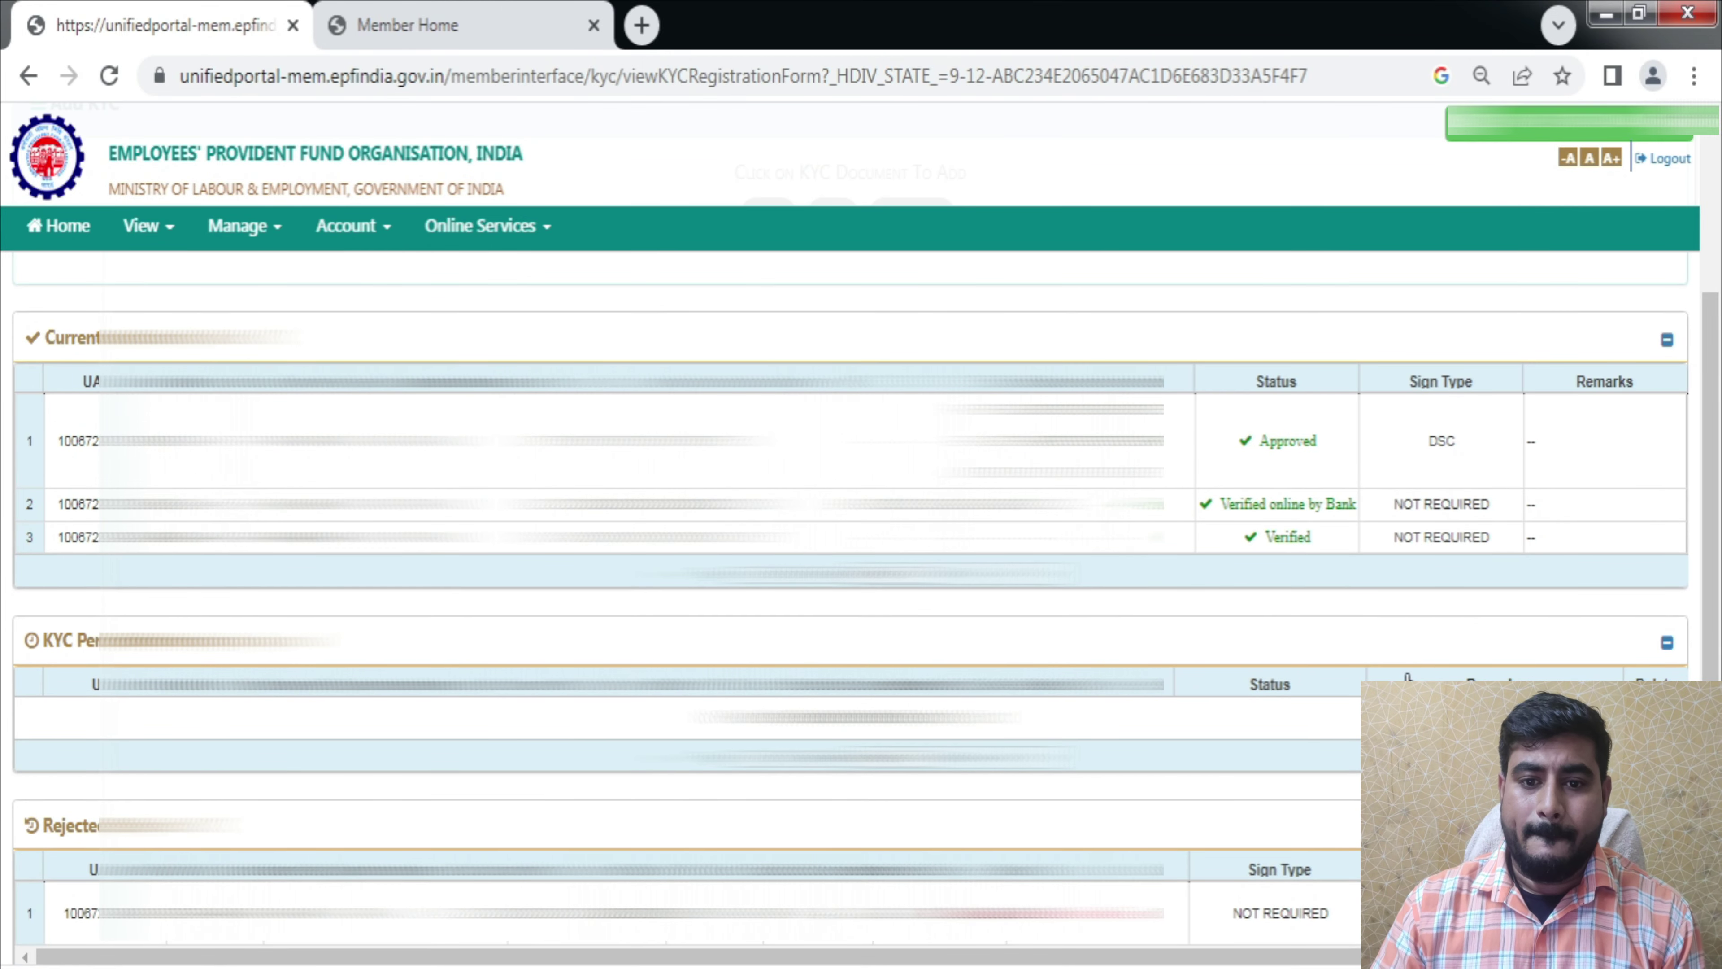
Step: Return to the member home page and postpone the e-nomination filing
{"action": "scroll", "coordinate": [1711, 475], "scroll_direction": "up", "scroll_amount": 3}
{"action": "left_click", "coordinate": [56, 246]}
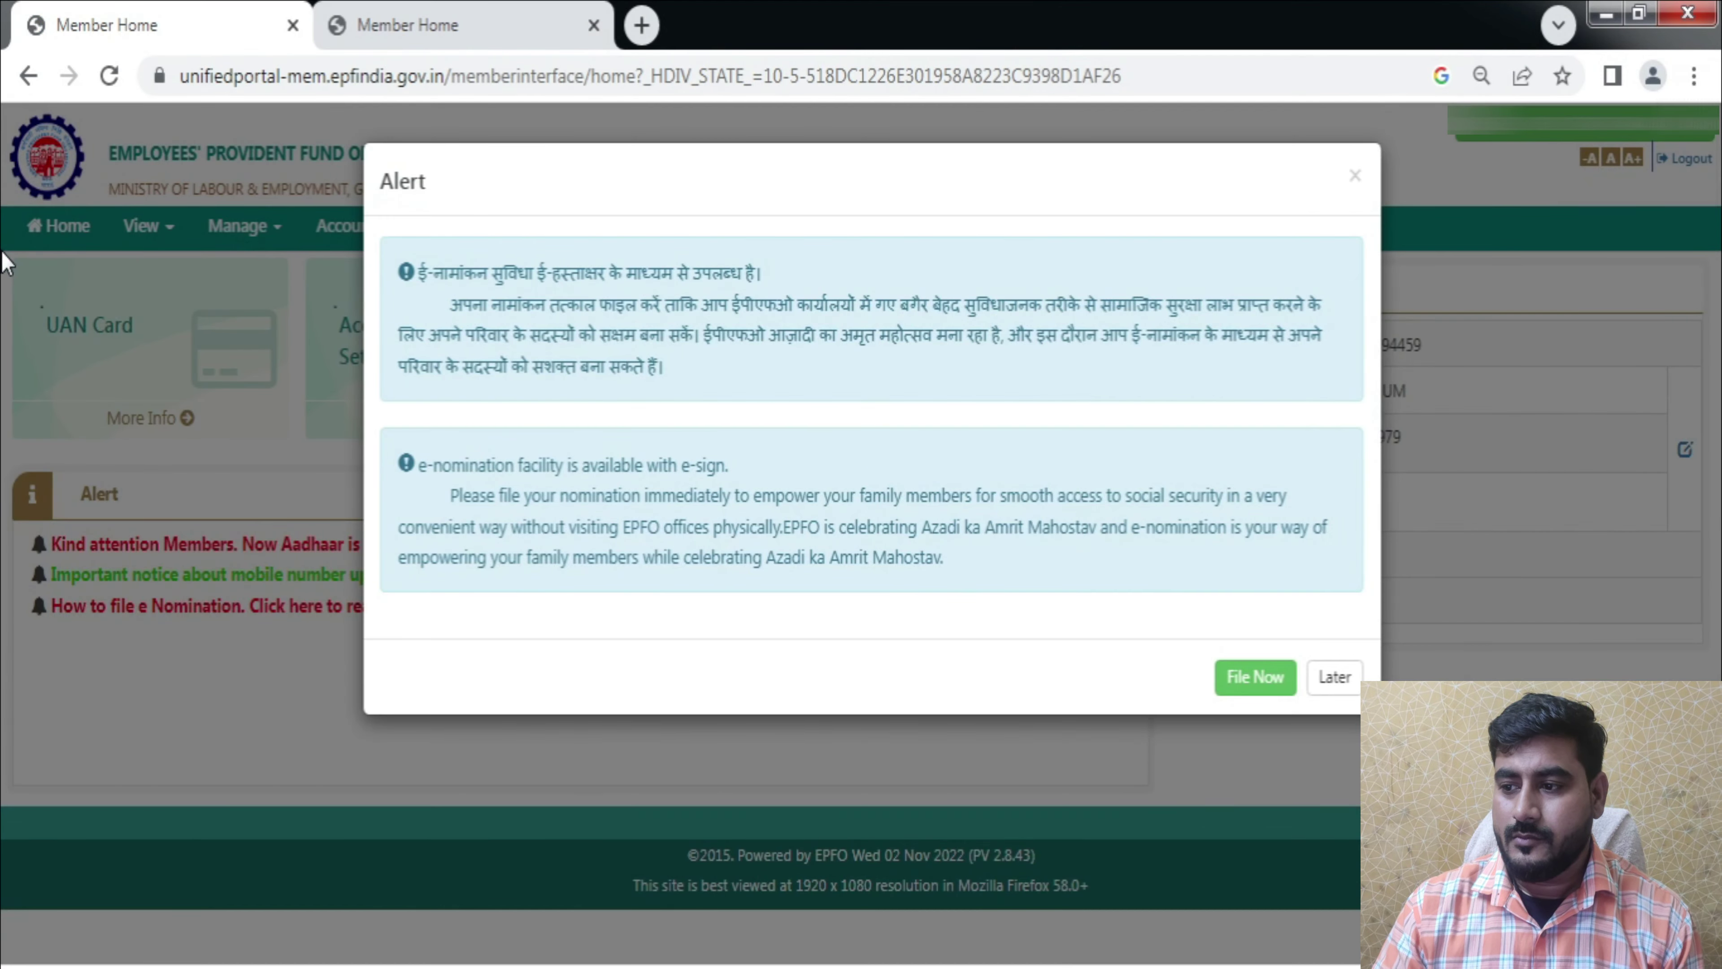
{"action": "left_click", "coordinate": [1334, 676]}
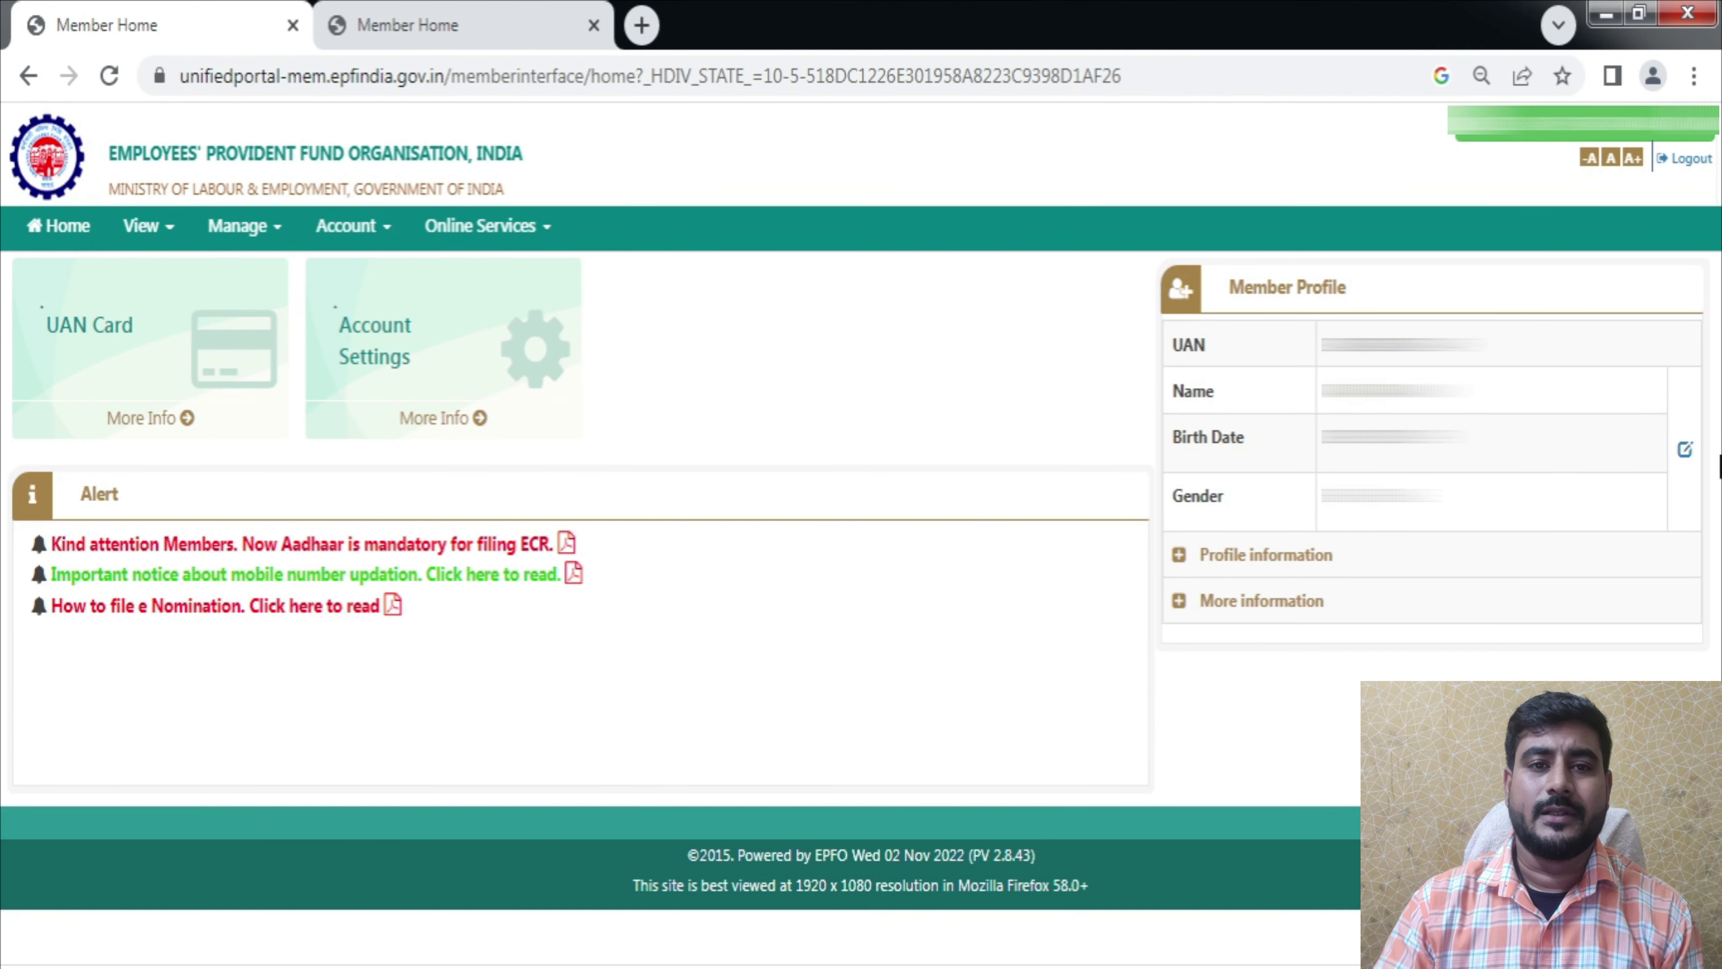